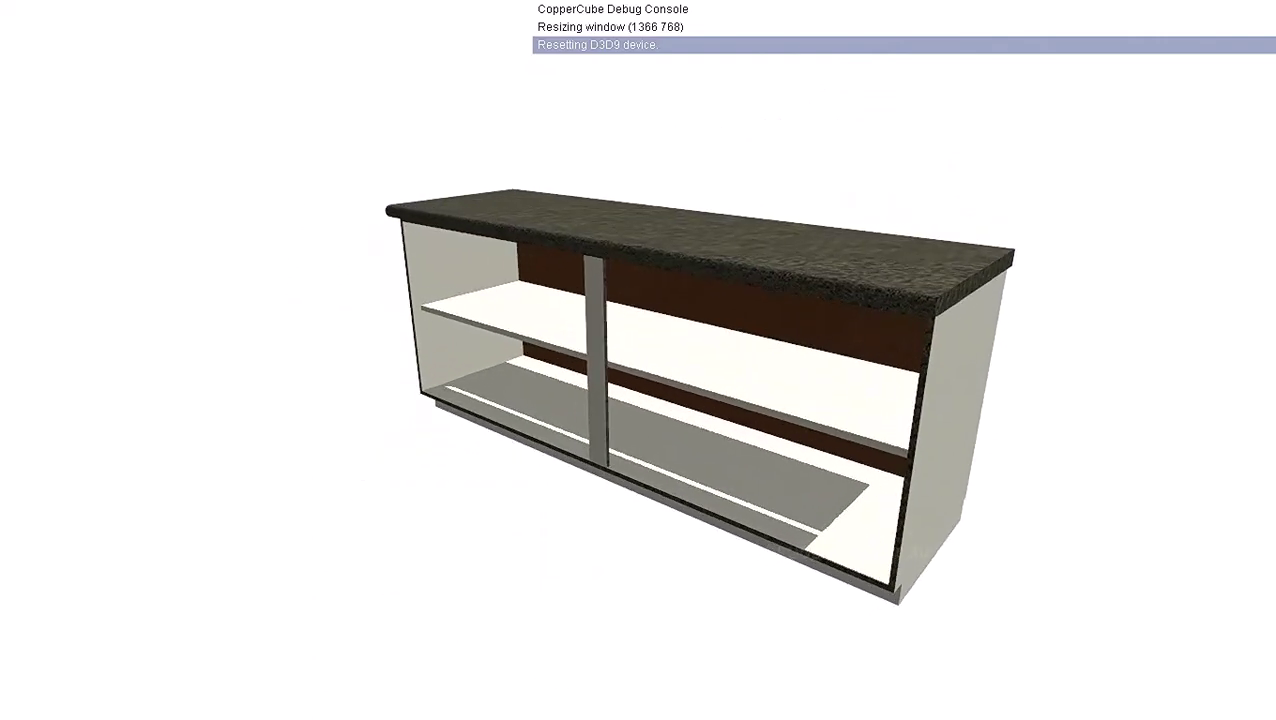
- Exit the full-screen preview and bring up the scene management options
key(Escape)
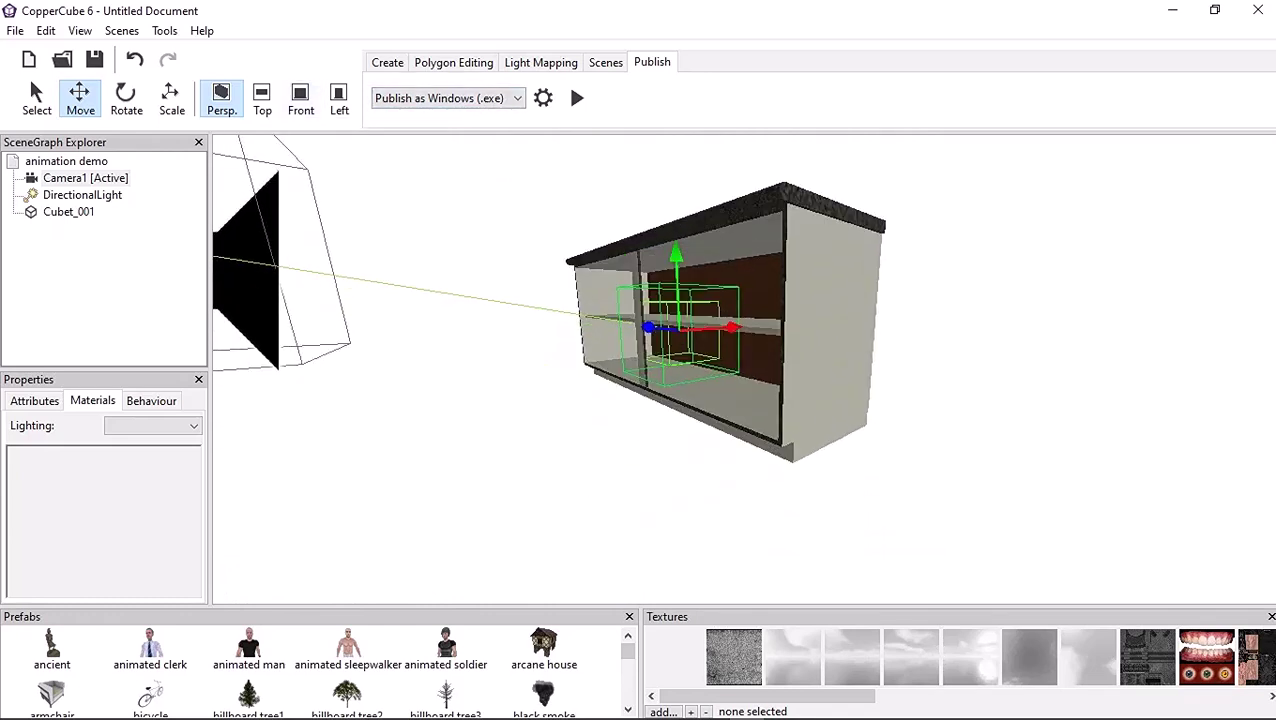
click(387, 62)
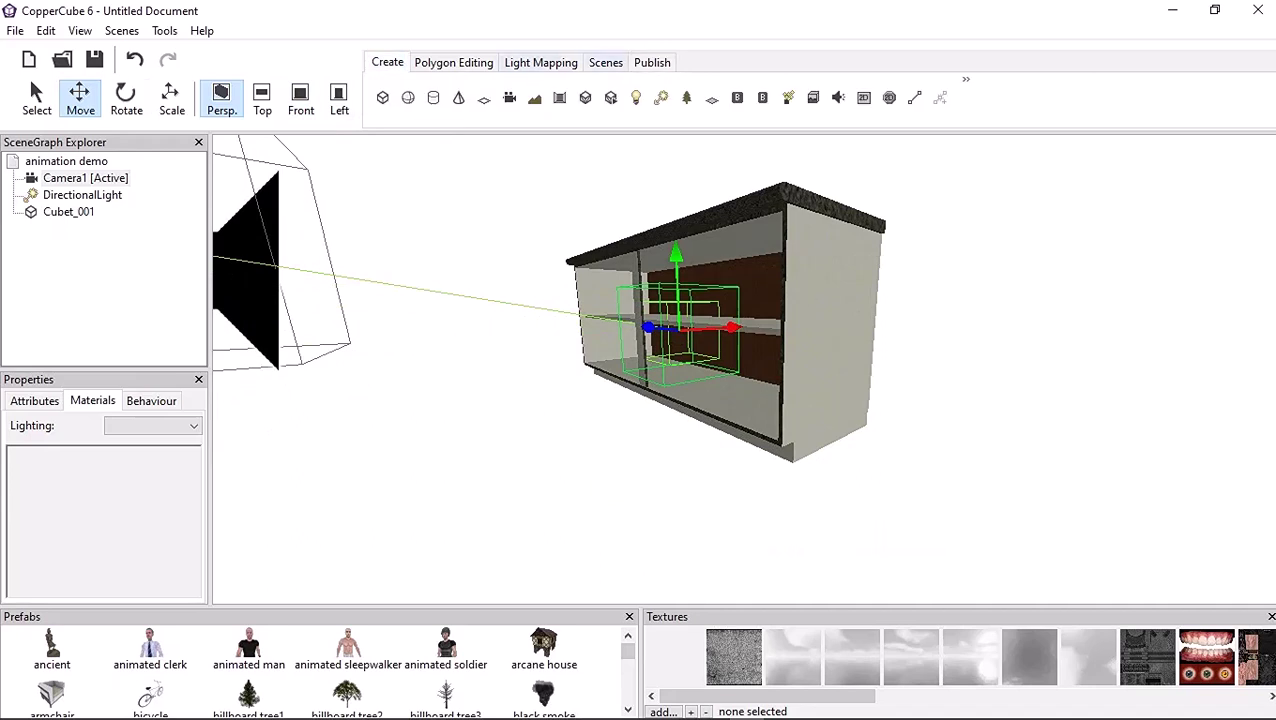
click(605, 62)
- Choose add... from the scene list to start a new scene named New 3D Scene1
click(530, 98)
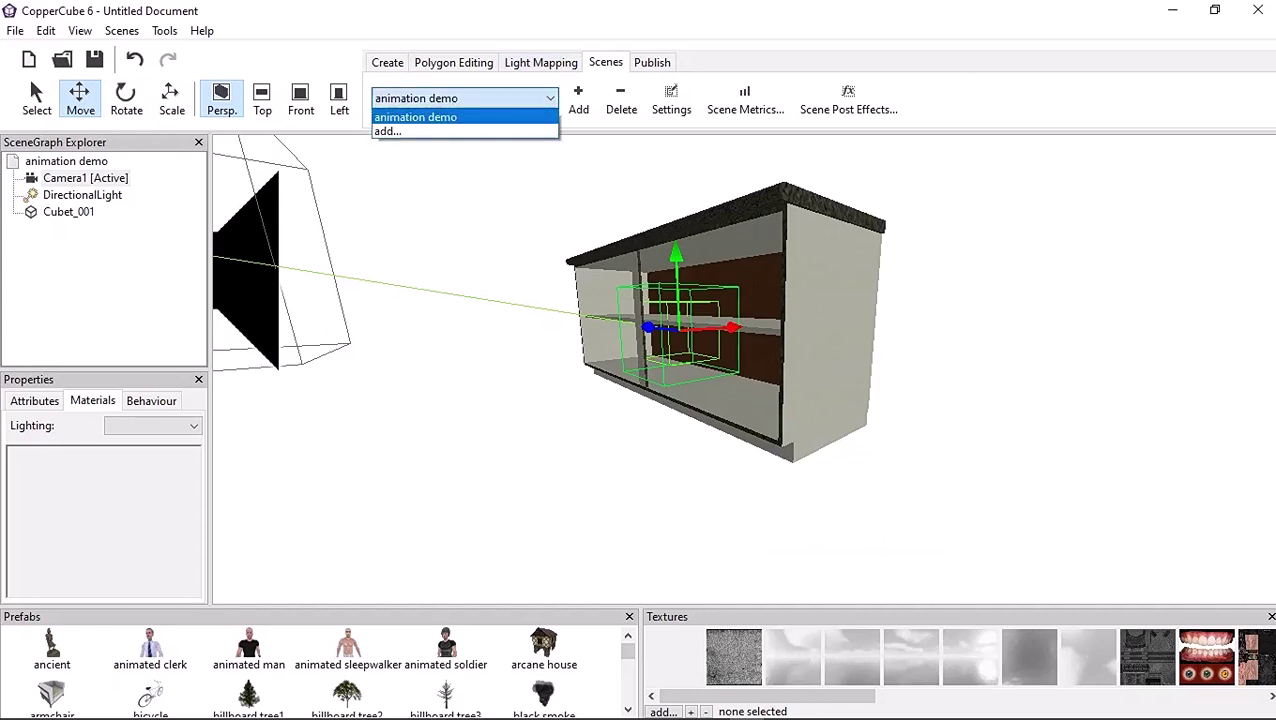
click(465, 98)
click(465, 98)
key(Escape)
click(465, 98)
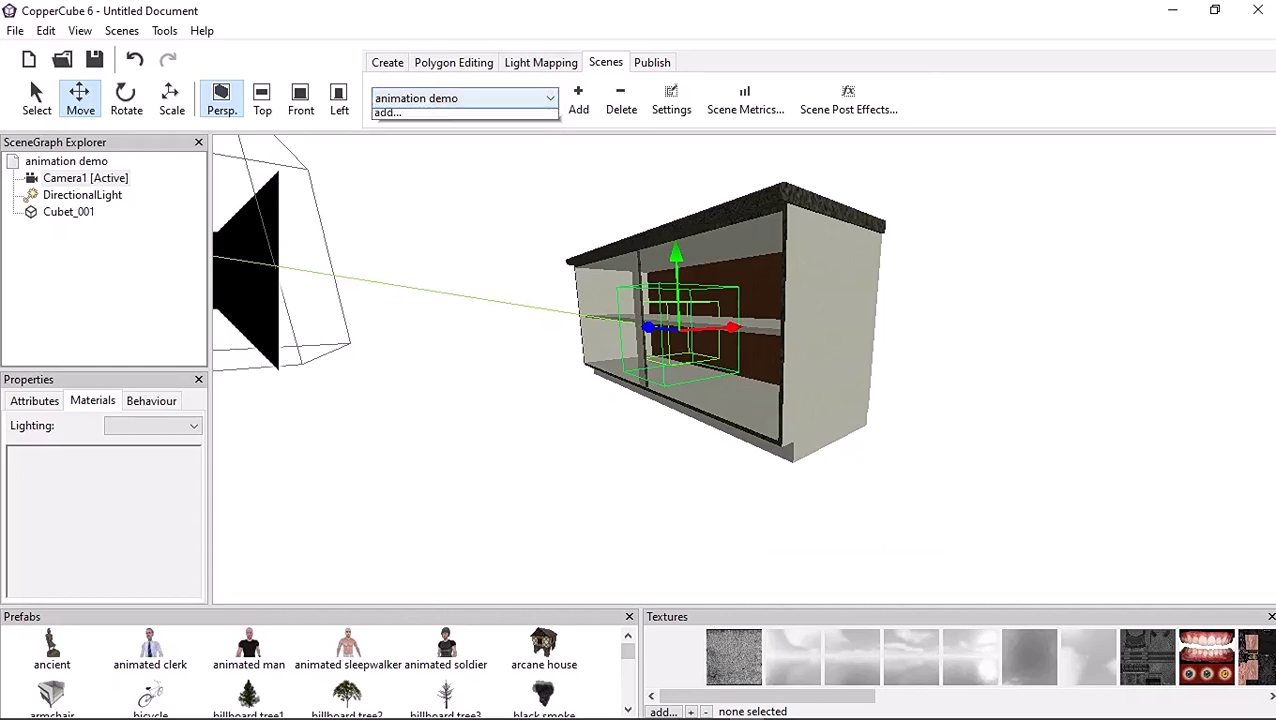
key(Escape)
click(465, 98)
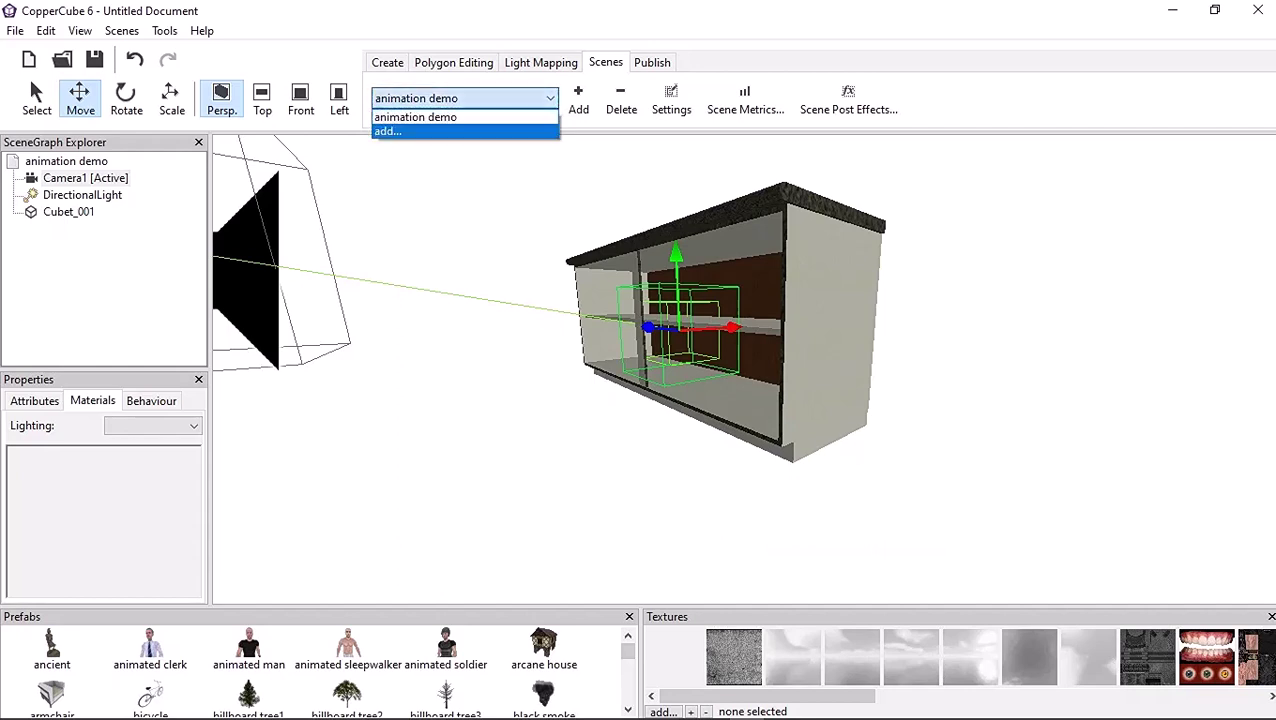
key(Return)
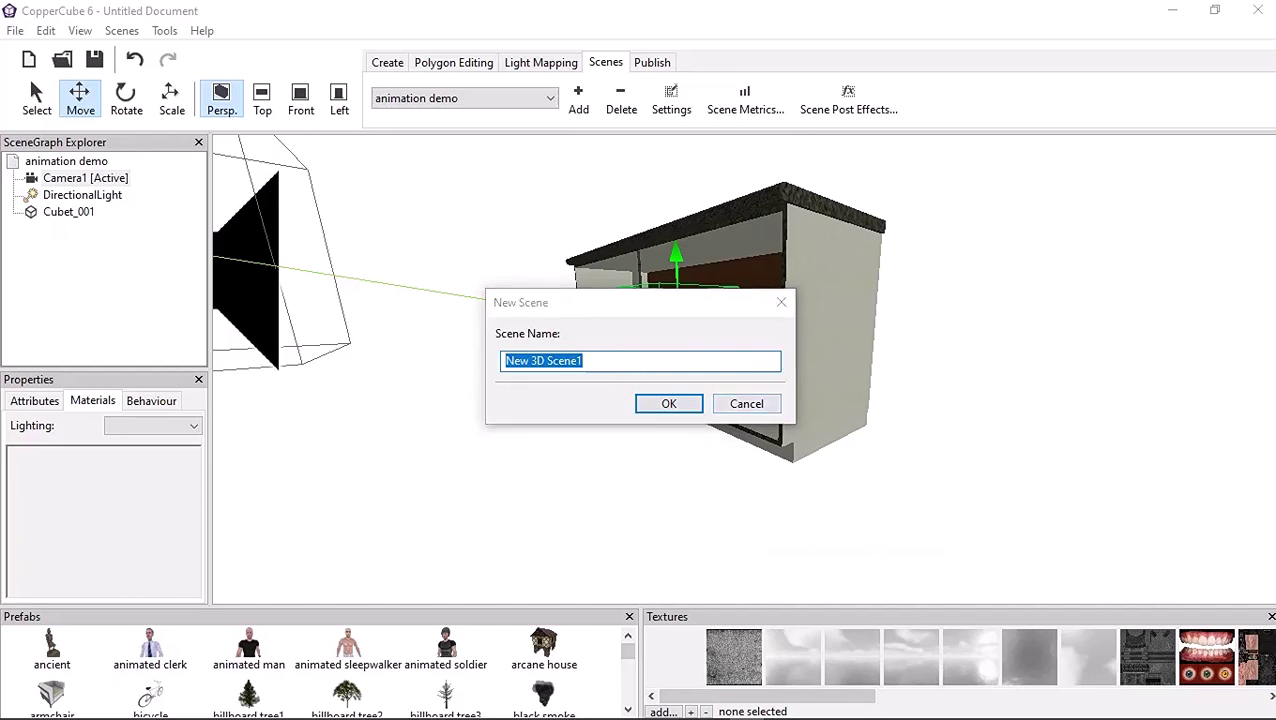
- Create the New 3D Scene1 scene with its default name
key(Return)
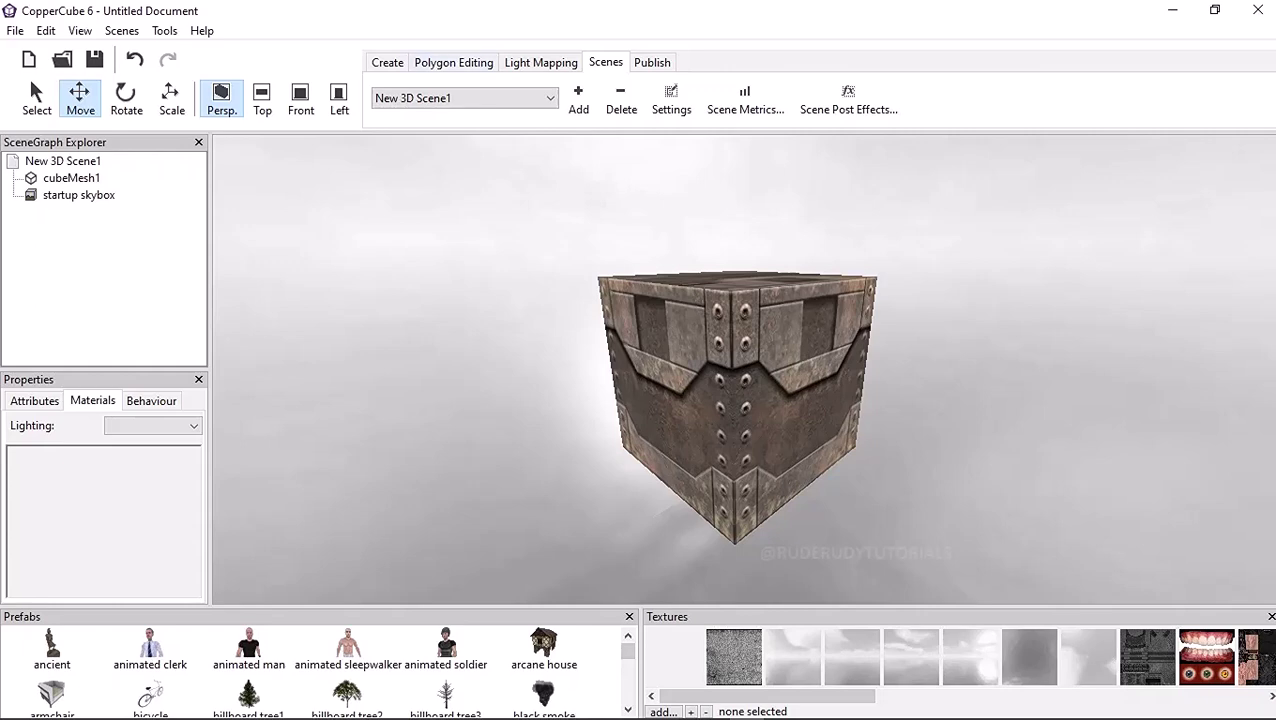
click(463, 97)
click(463, 97)
click(463, 97)
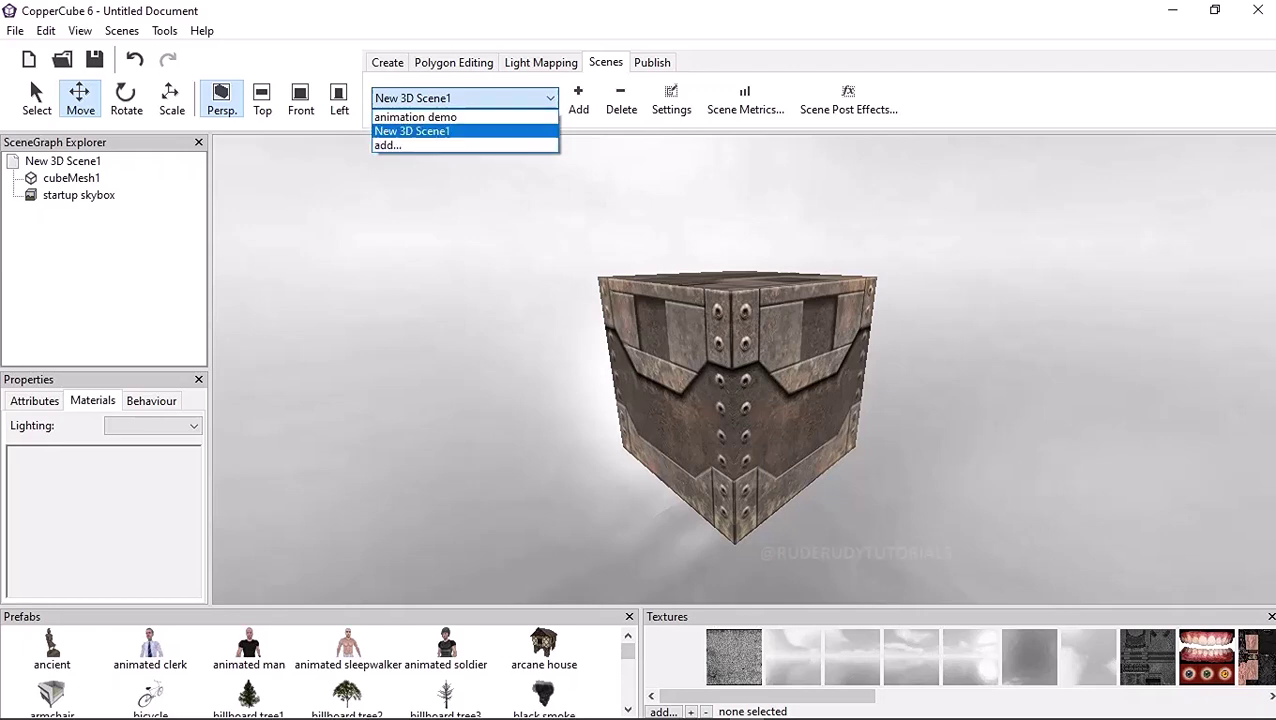
- Delete New 3D Scene1, returning to the 'animation demo' cabinet scene
click(411, 131)
click(620, 100)
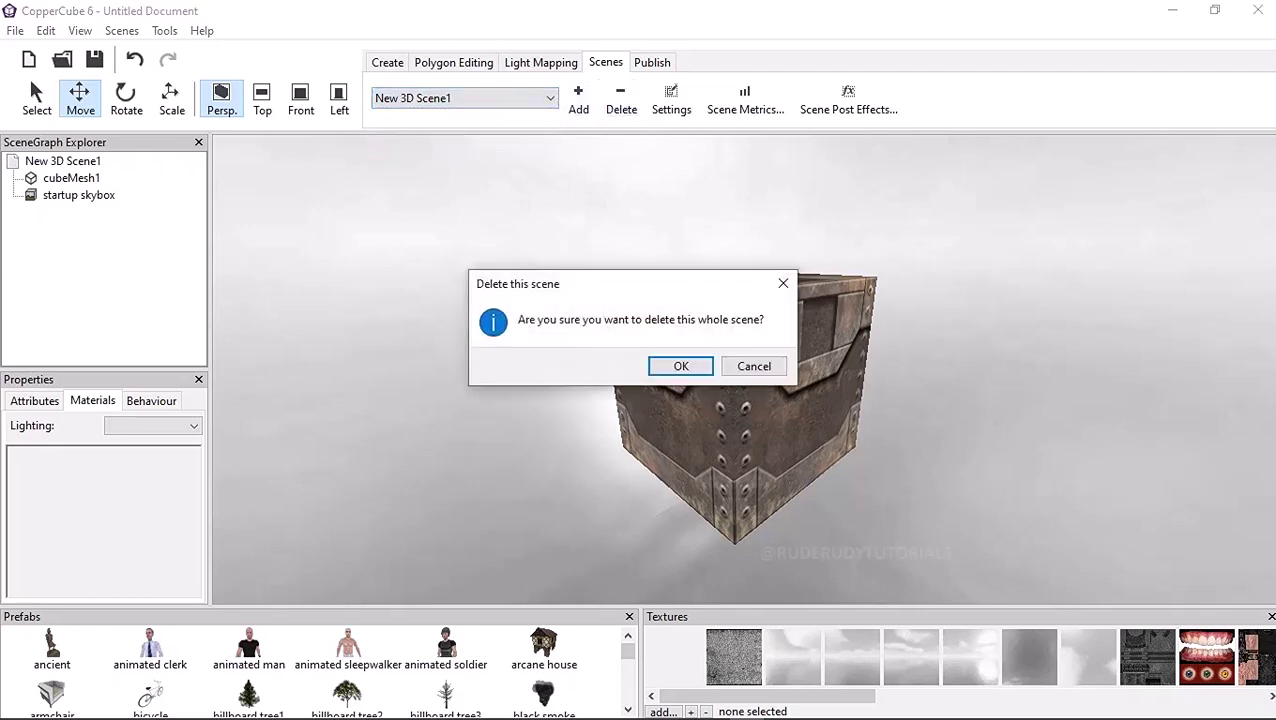
key(Return)
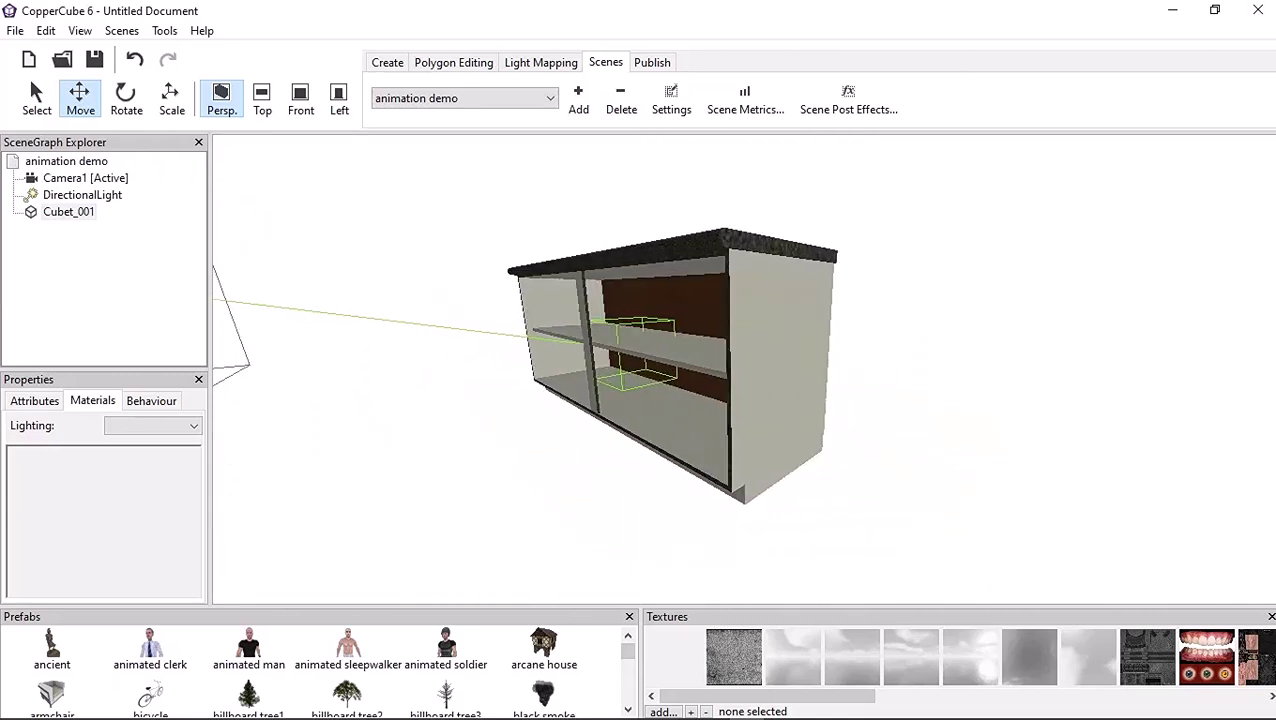
- Select the camera and the cabinet's small cube, then show the Publish as Windows (.exe) options
click(85, 177)
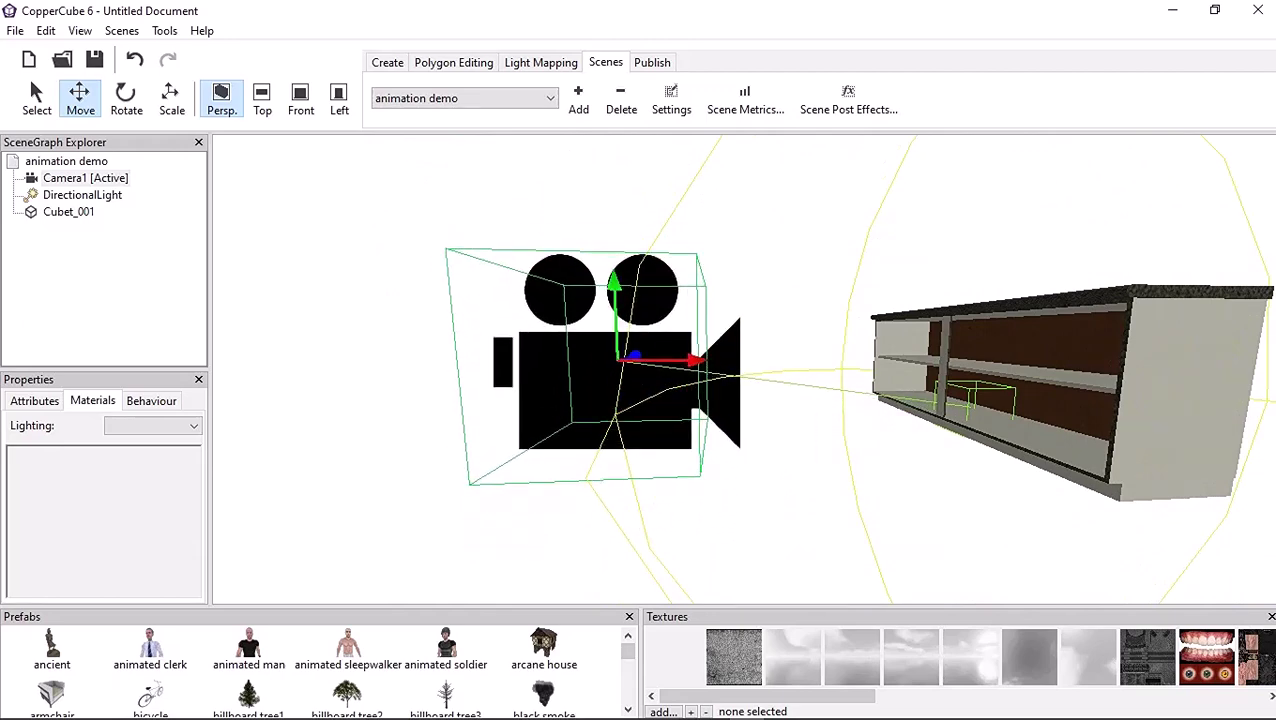
click(975, 400)
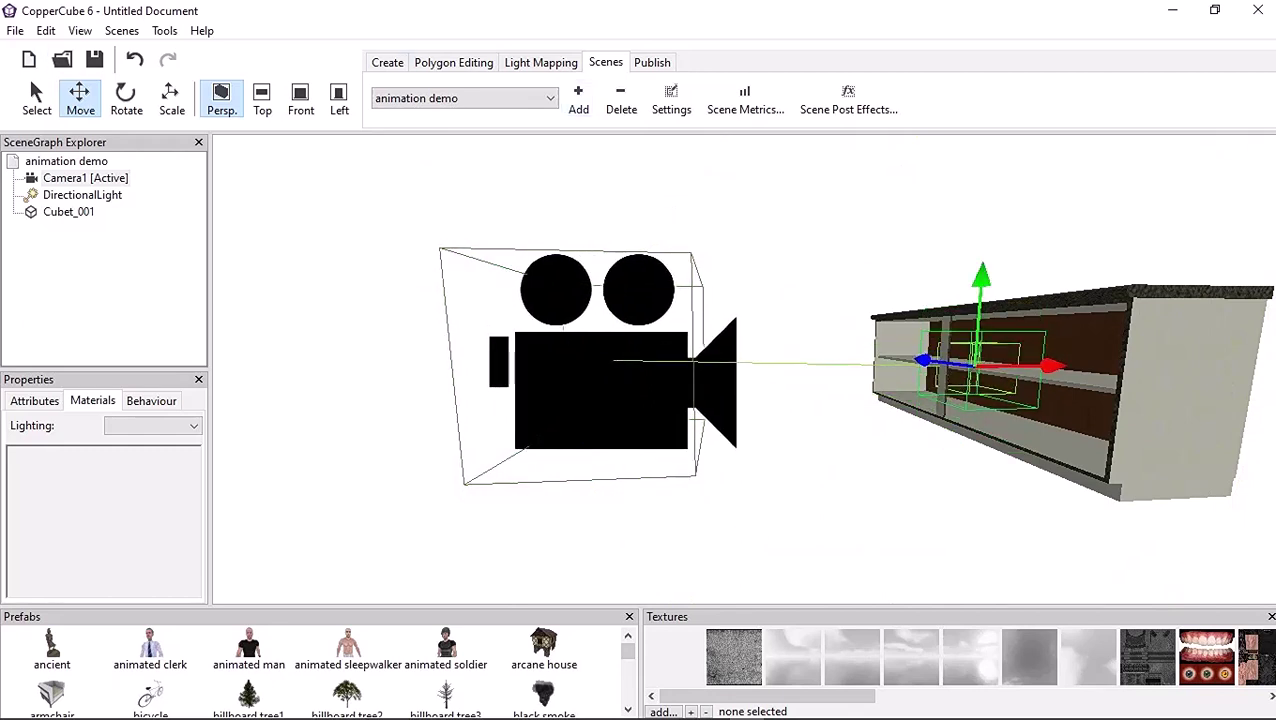
click(652, 62)
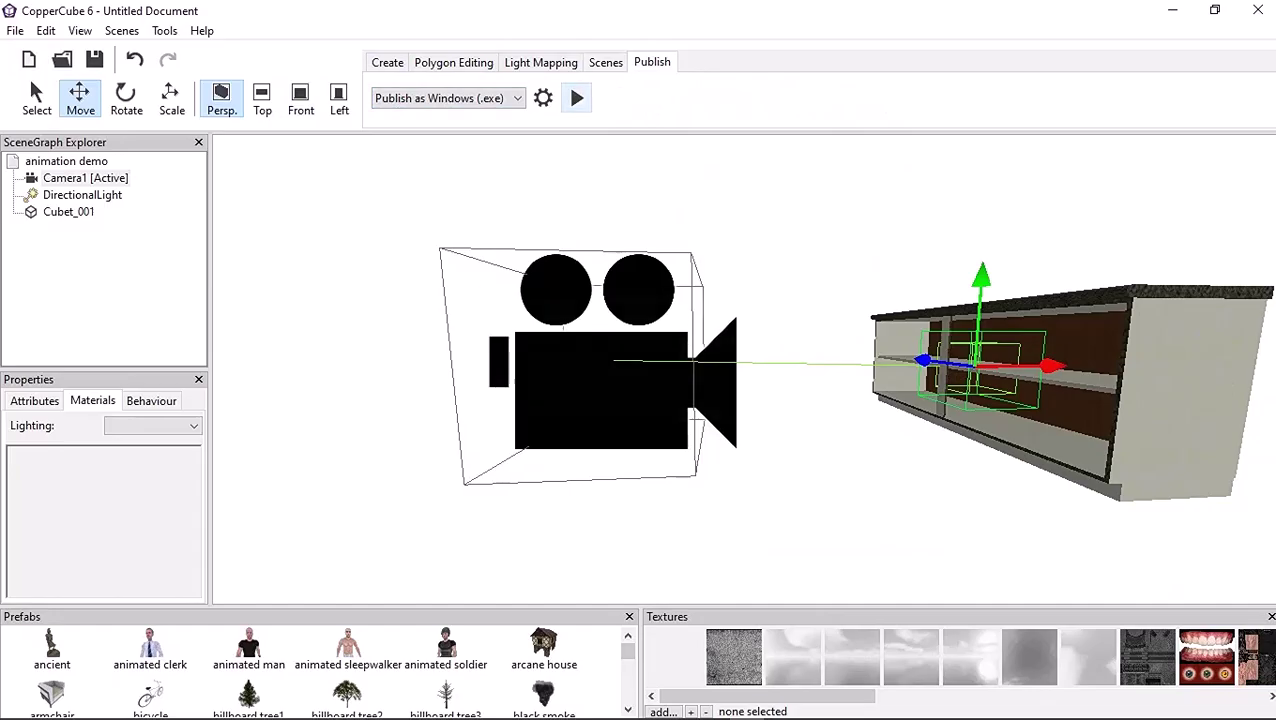
click(577, 97)
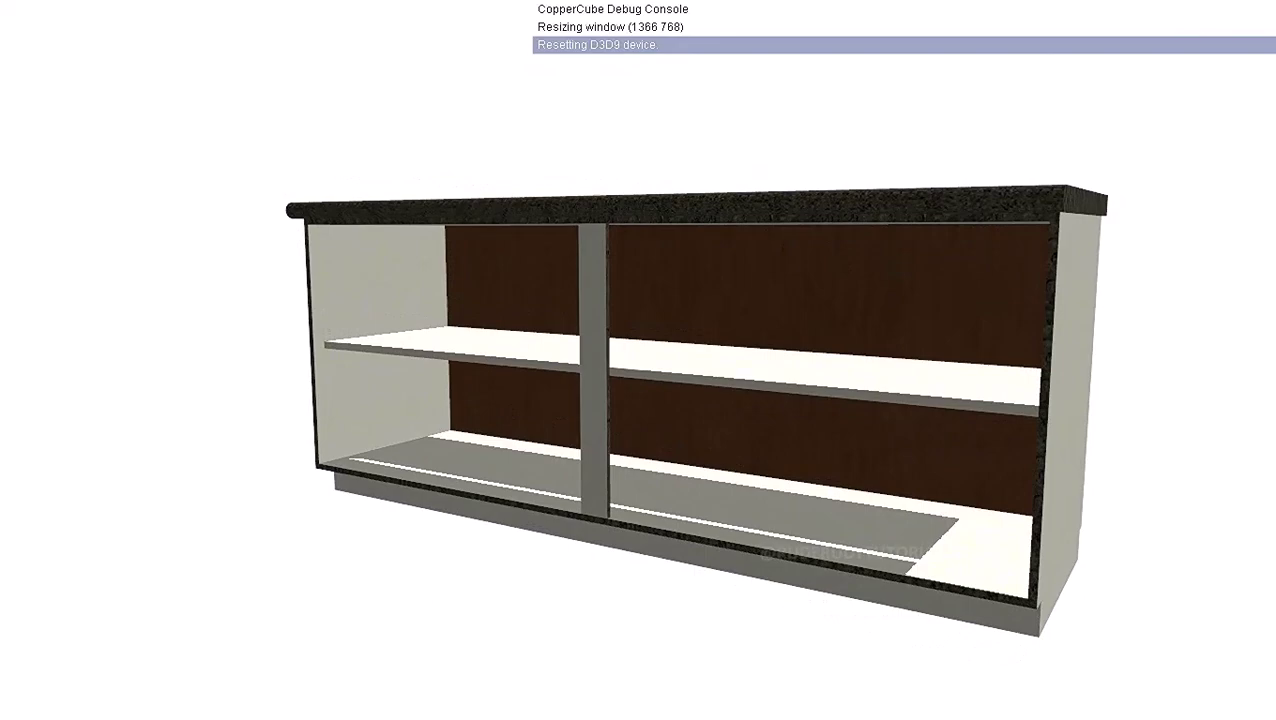
key(Escape)
scroll(744, 370, down, 5)
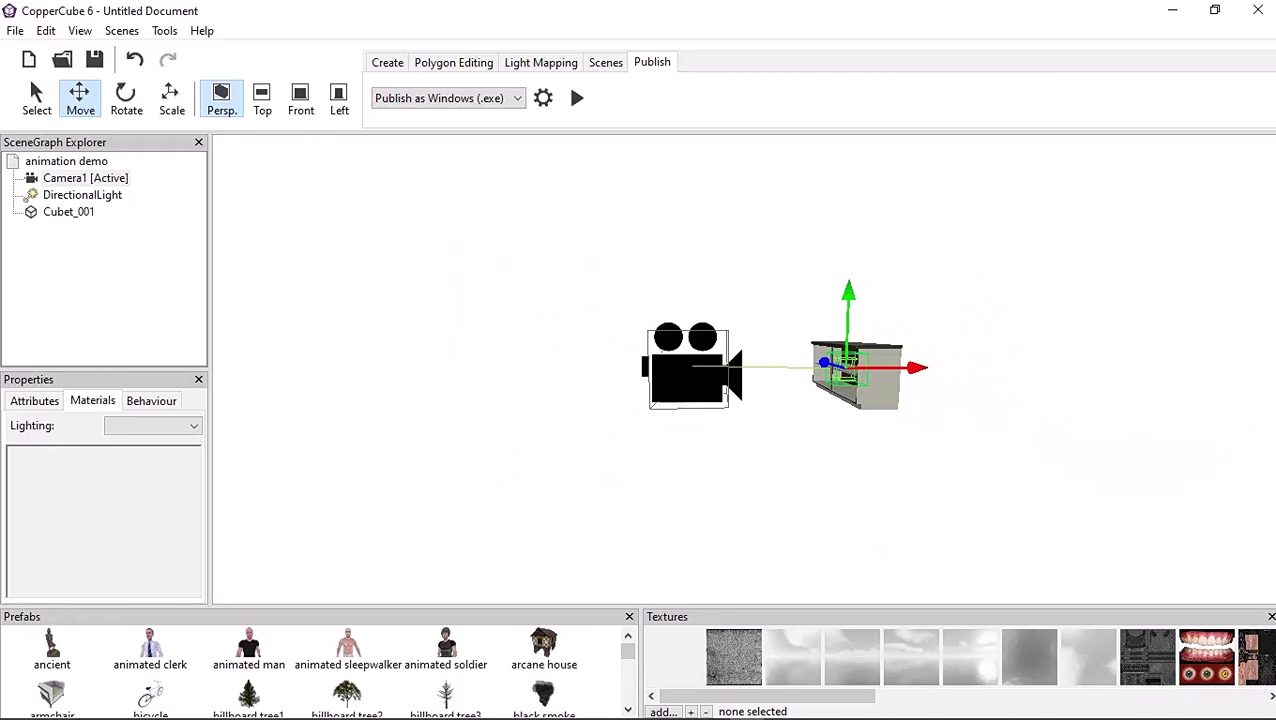
- Select Cubet_001 in the scene tree and choose to replace its cabinet mesh from disk
ctrl+click(82, 195)
right_click(64, 205)
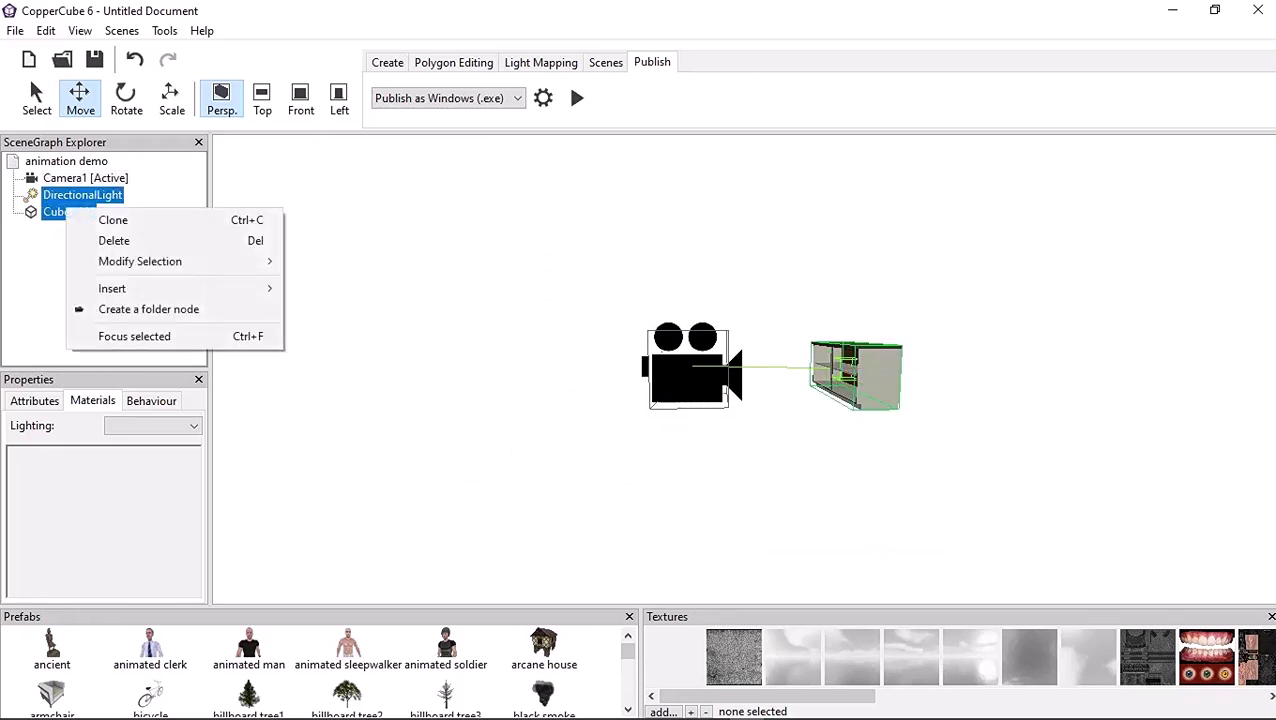
right_click(42, 213)
key(Escape)
right_click(78, 212)
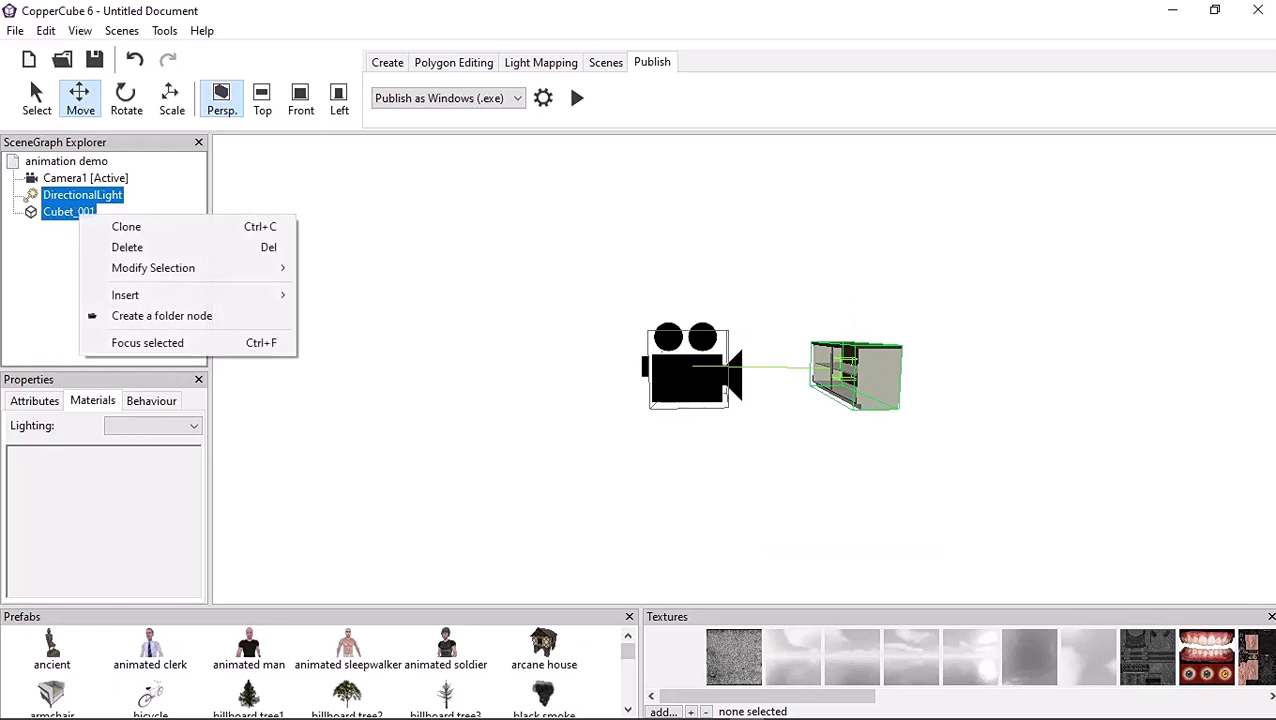
key(Escape)
click(68, 212)
click(82, 195)
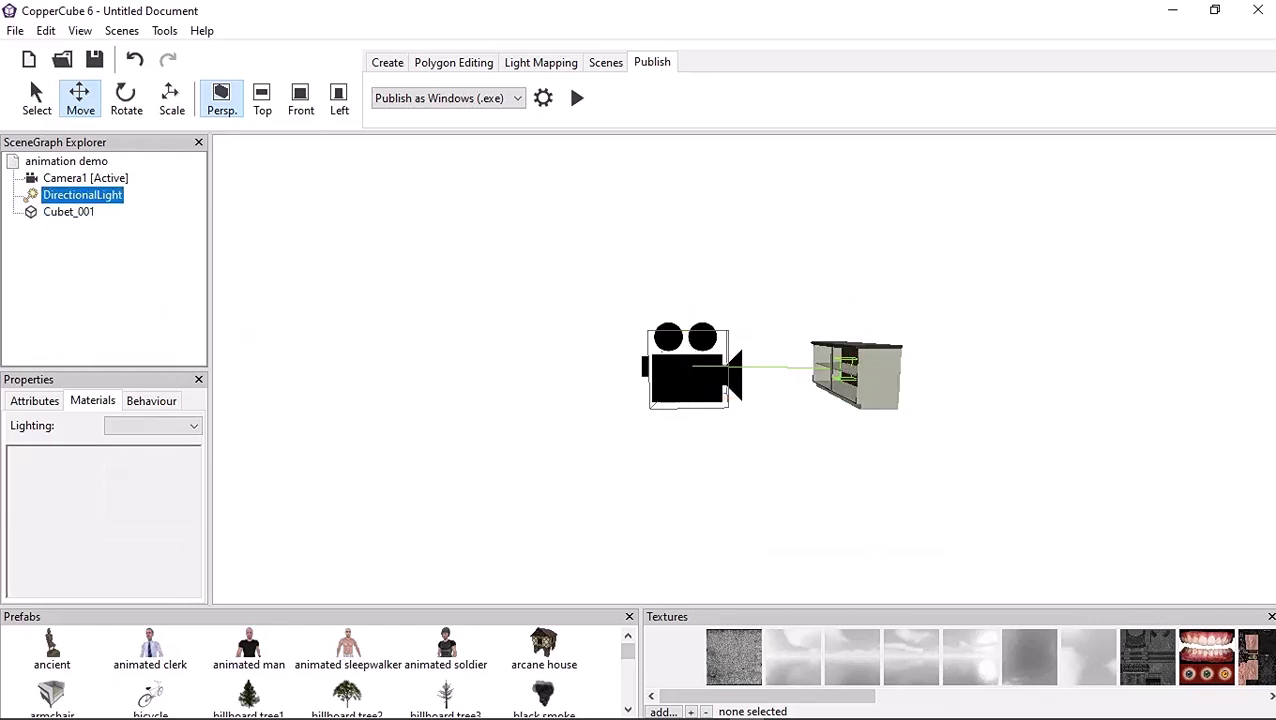
click(68, 212)
right_click(66, 212)
mouse_move(140, 266)
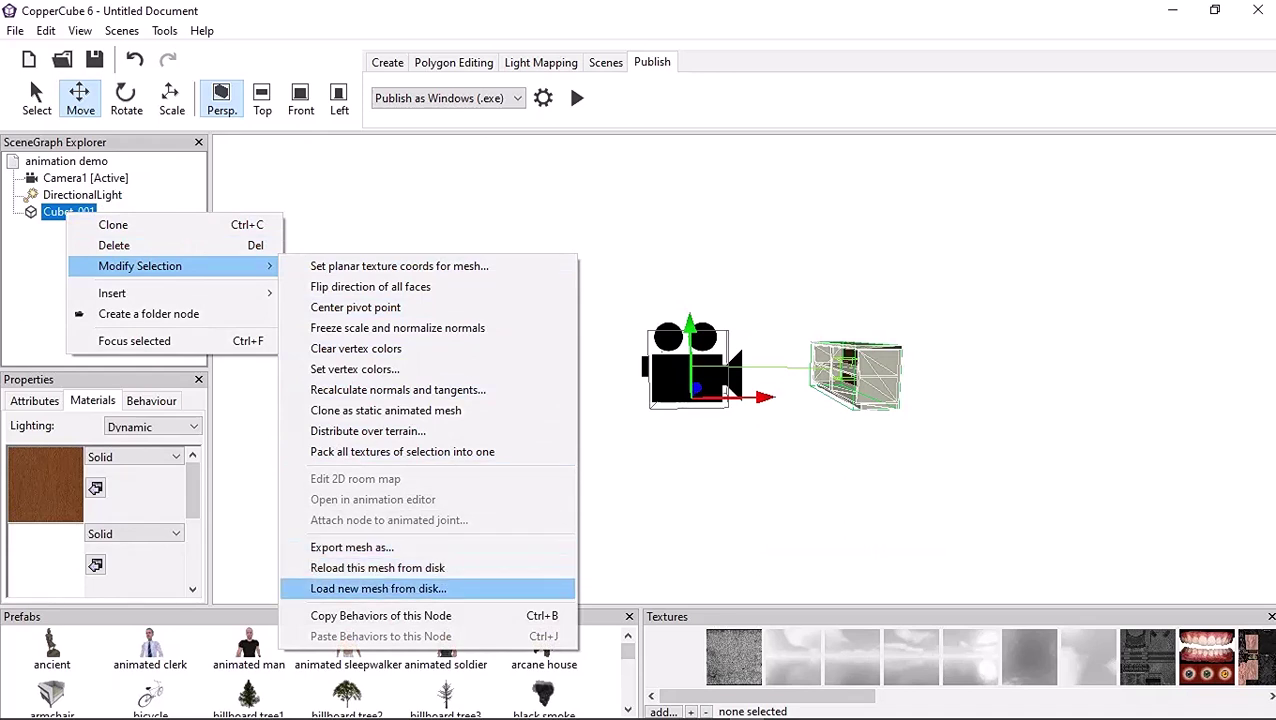
key(Return)
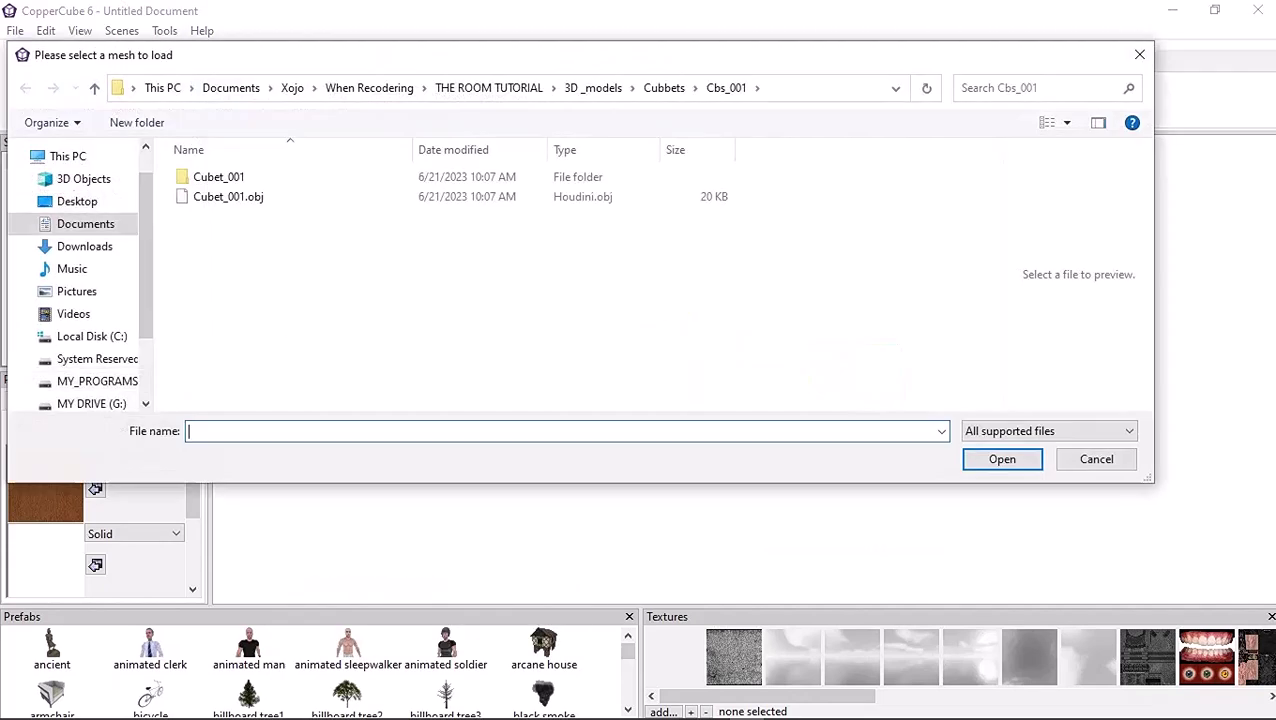
- Load Cng_Equipment.obj from the 3D_models\Broom_Bin folder as the new mesh
click(664, 88)
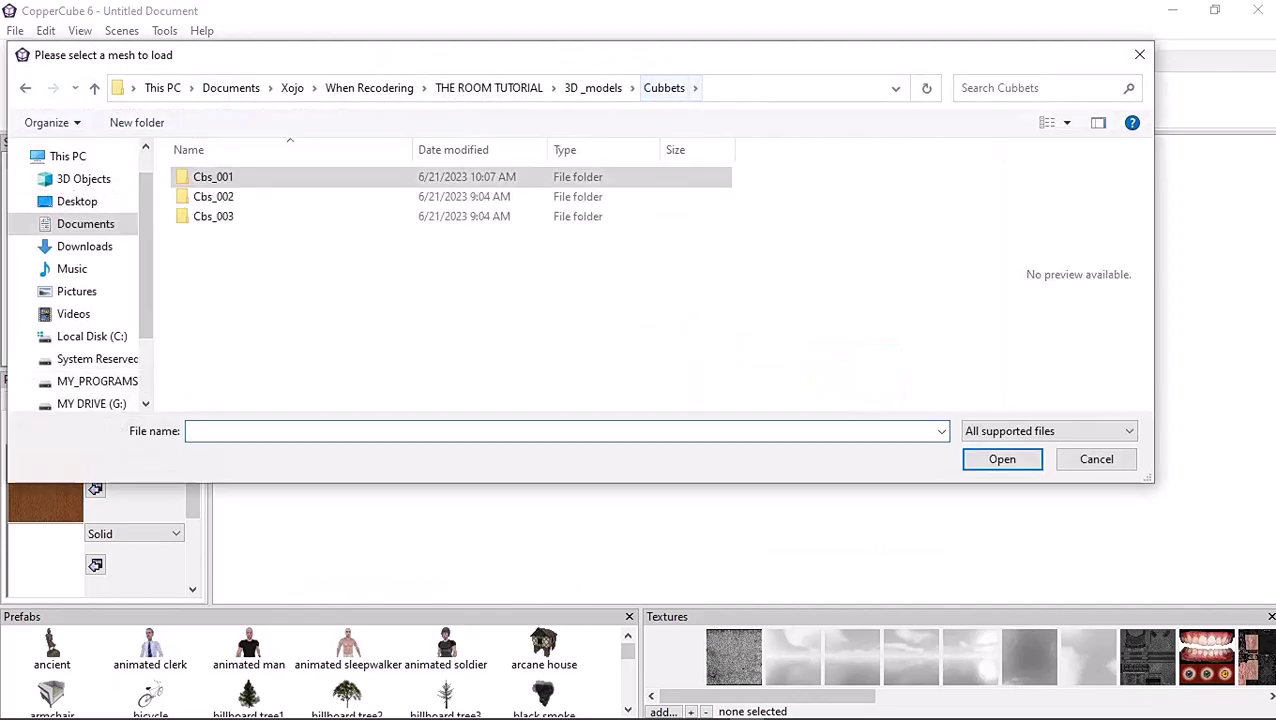
click(593, 88)
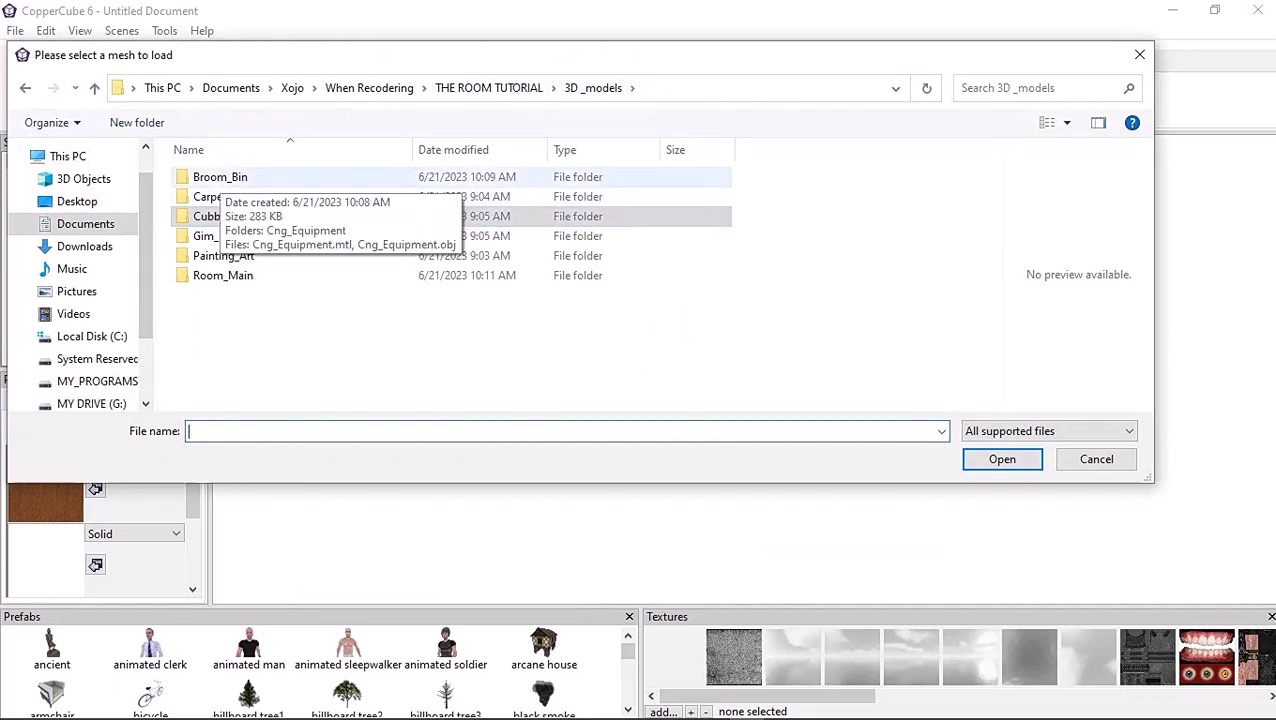
double_click(220, 177)
click(240, 197)
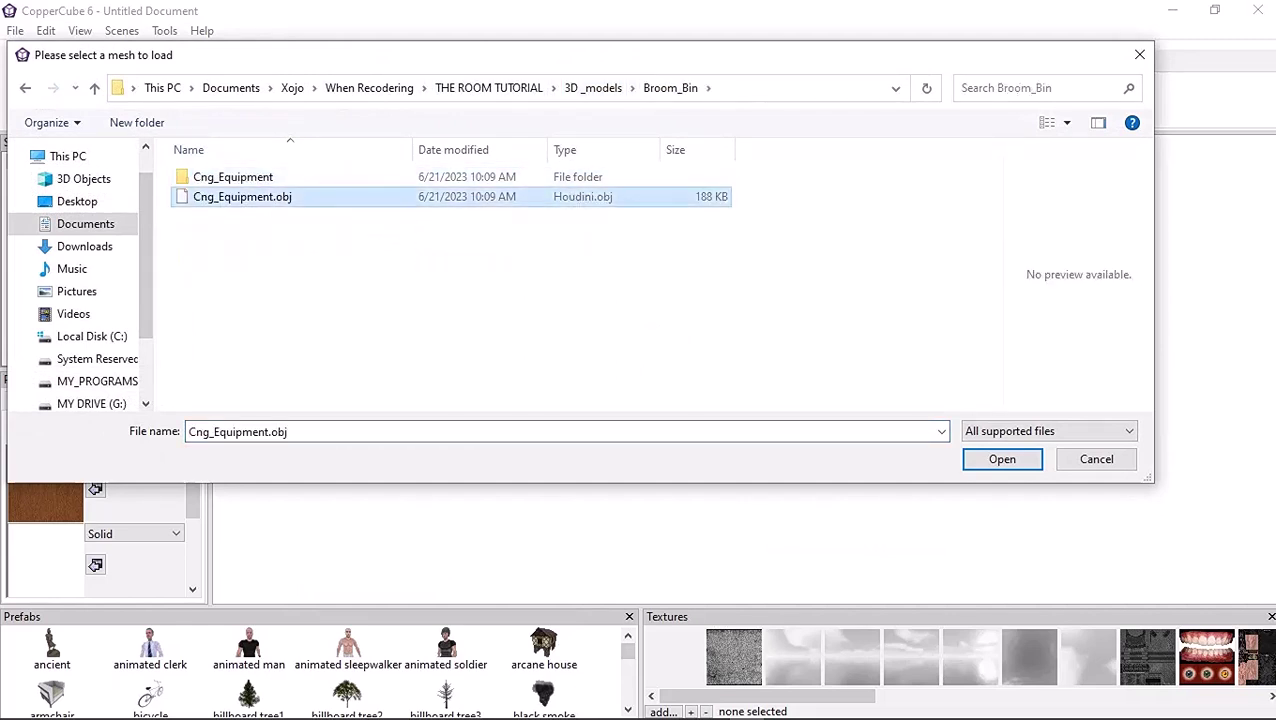
click(1002, 459)
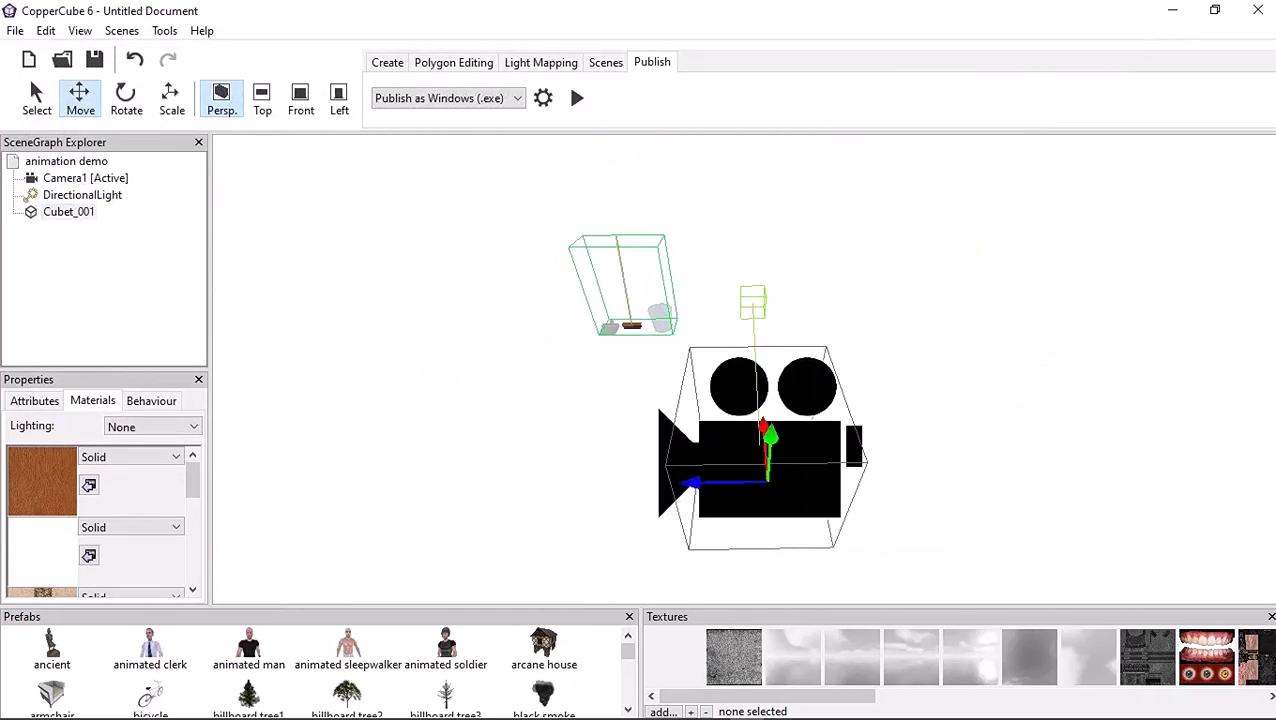
- Move the broom, dustpan and bucket object right above the camera and set its material lighting to Dynamic
click(37, 97)
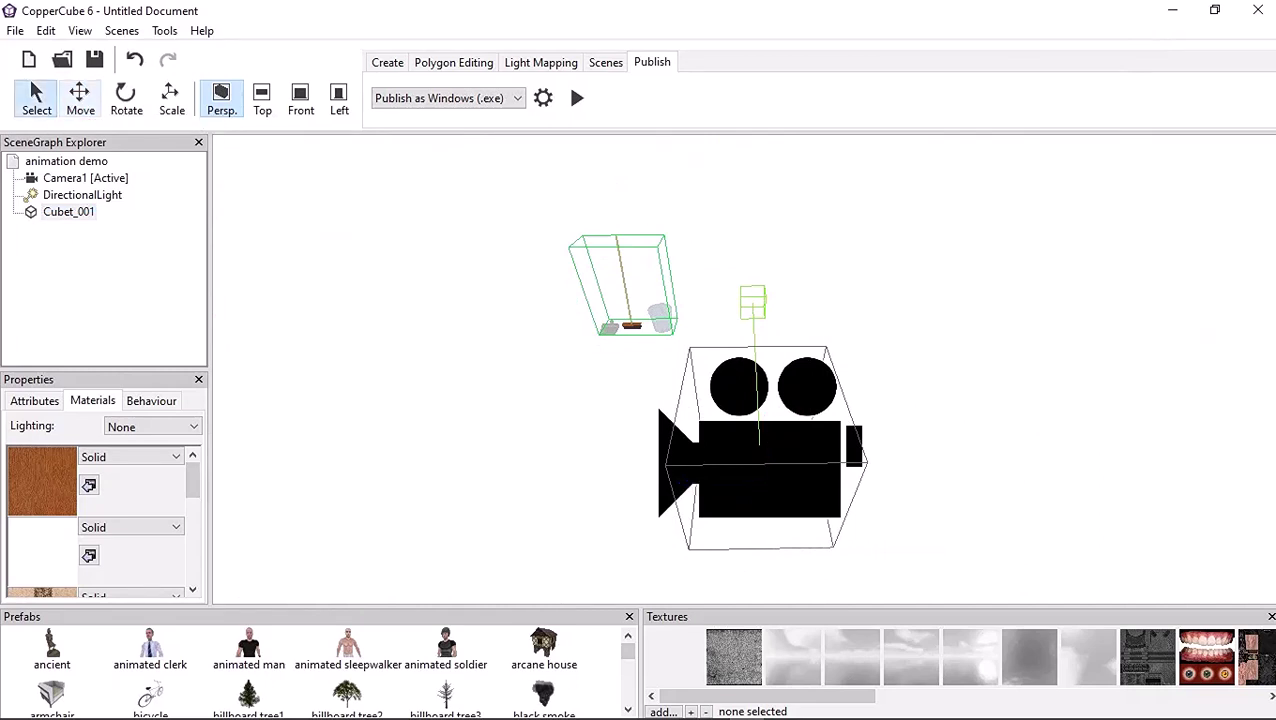
click(80, 97)
key(Escape)
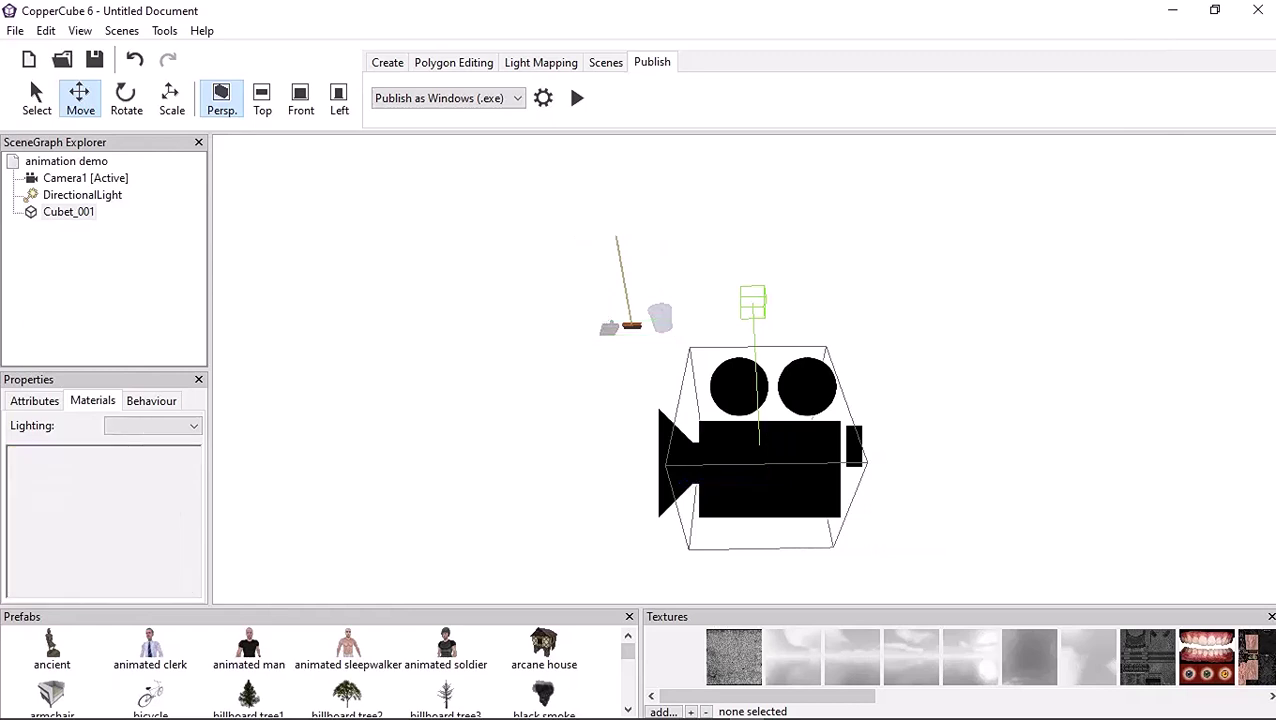
click(622, 285)
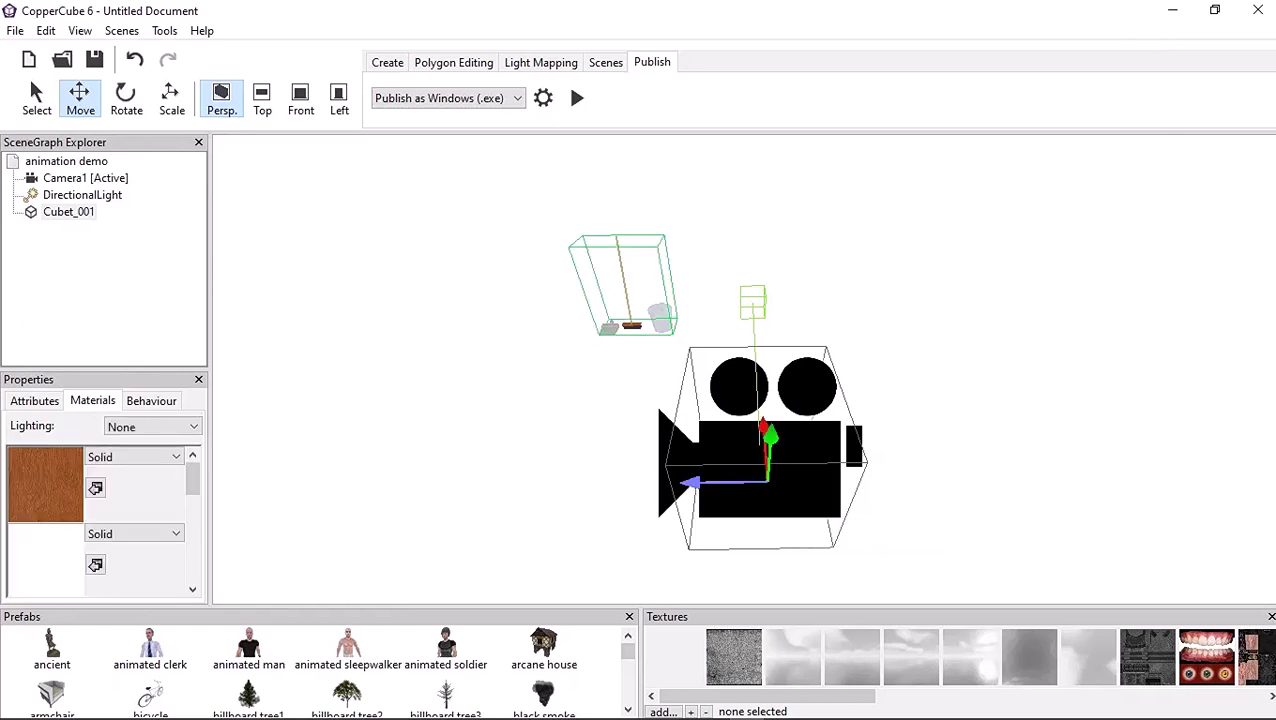
drag(690, 483, 864, 480)
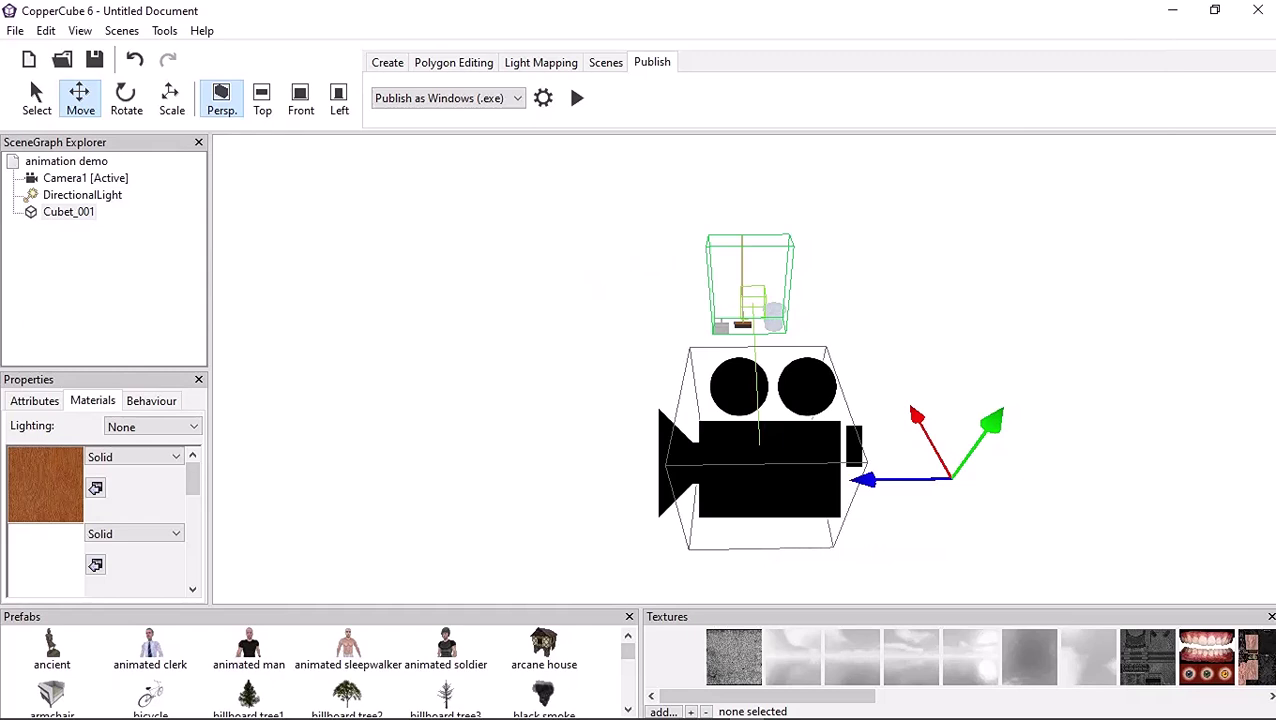
drag(864, 480, 870, 480)
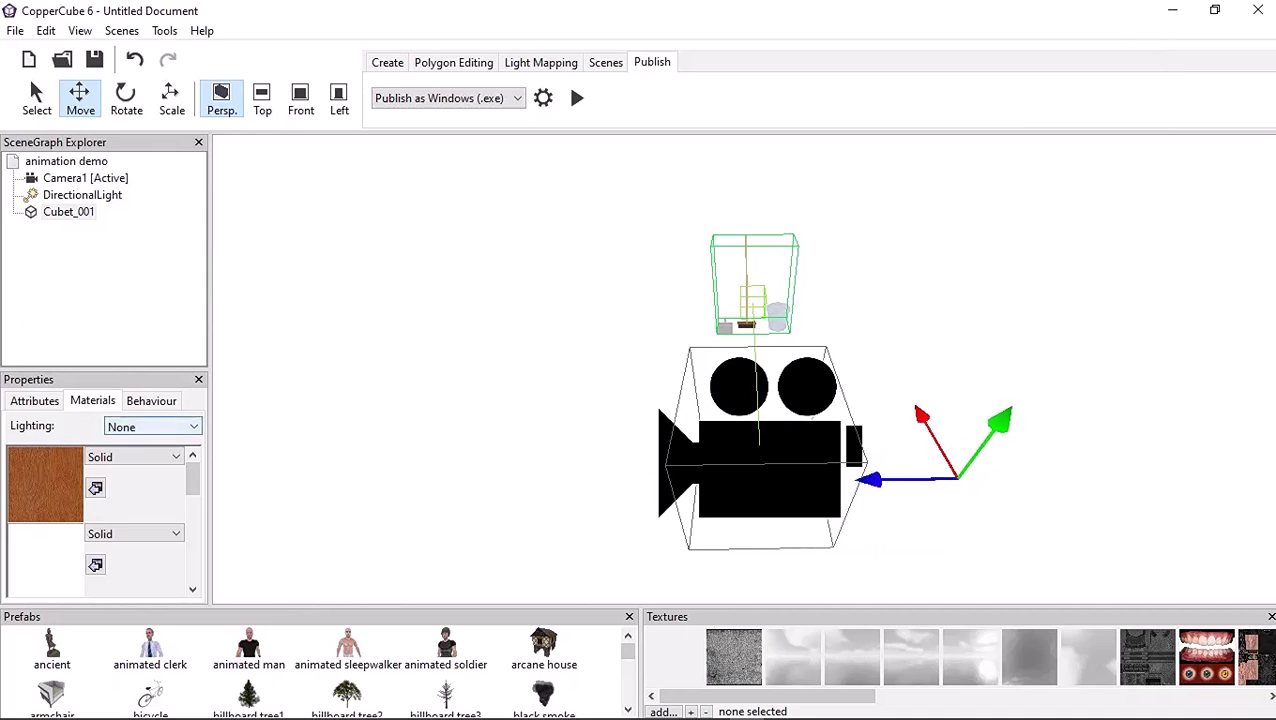
click(152, 427)
click(130, 469)
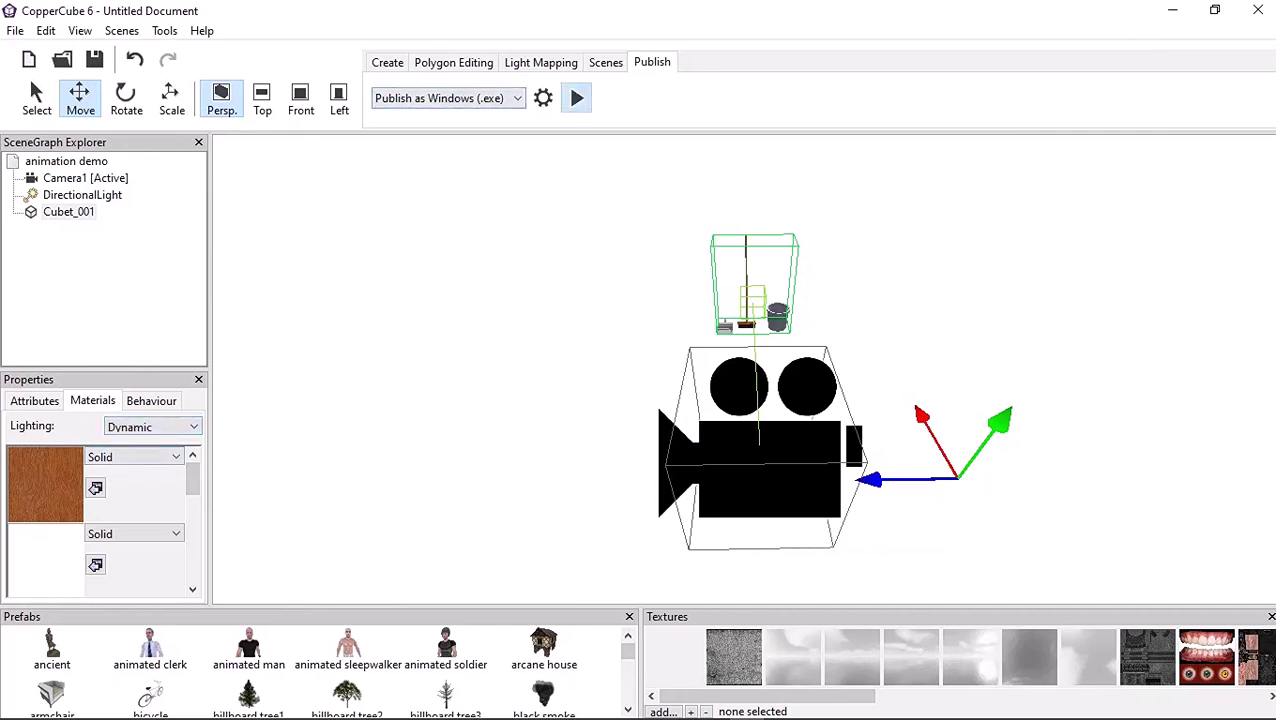
click(577, 97)
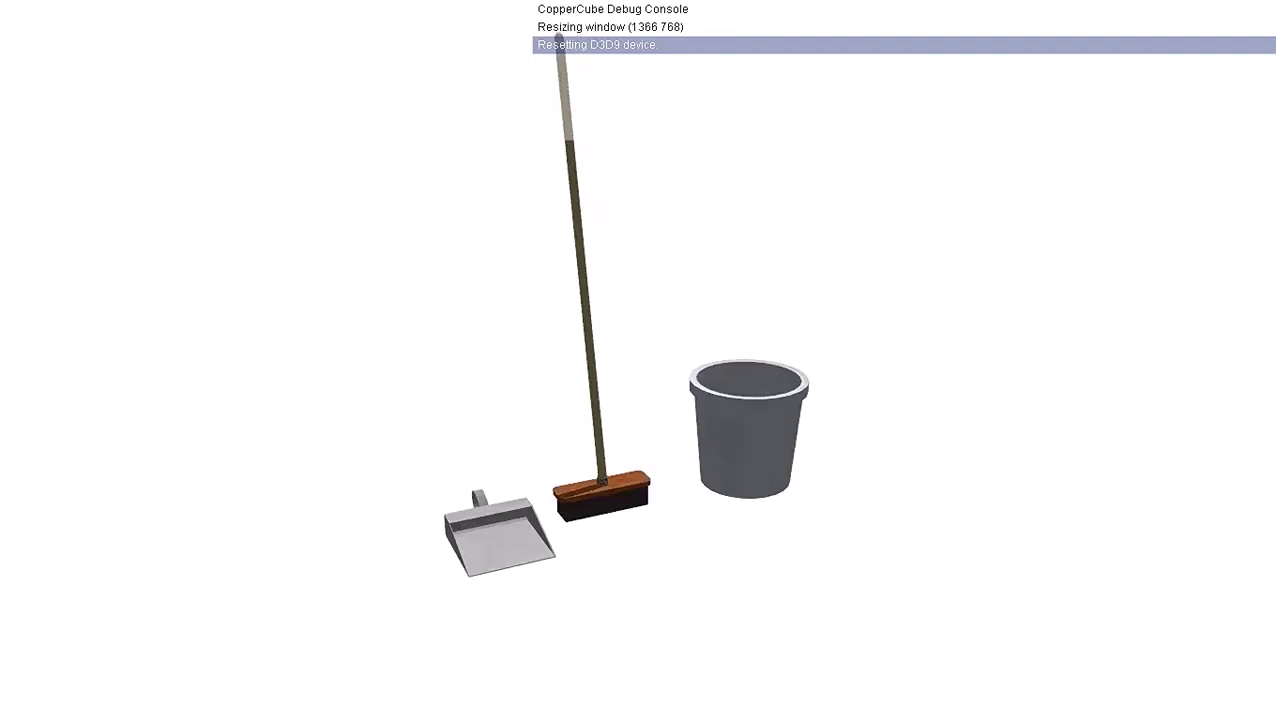
key(Escape)
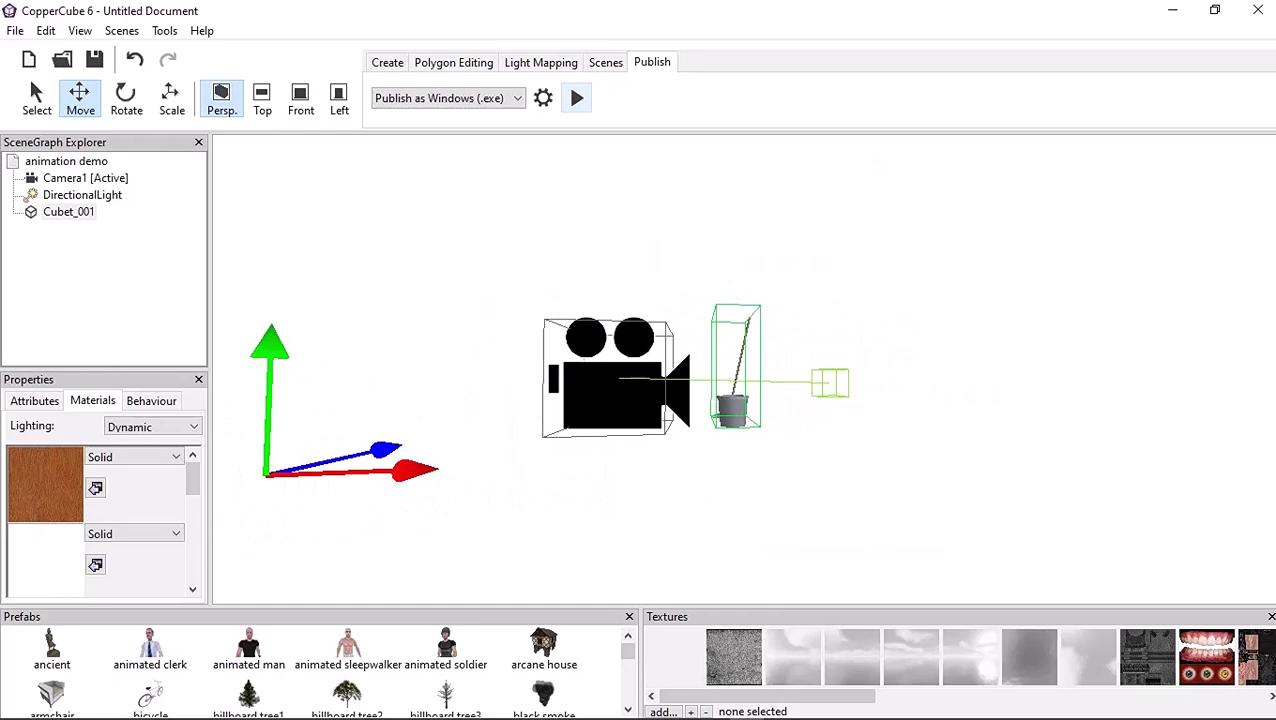
- Run the Windows player preview, selecting the small green box near the bucket between runs
click(576, 97)
click(830, 383)
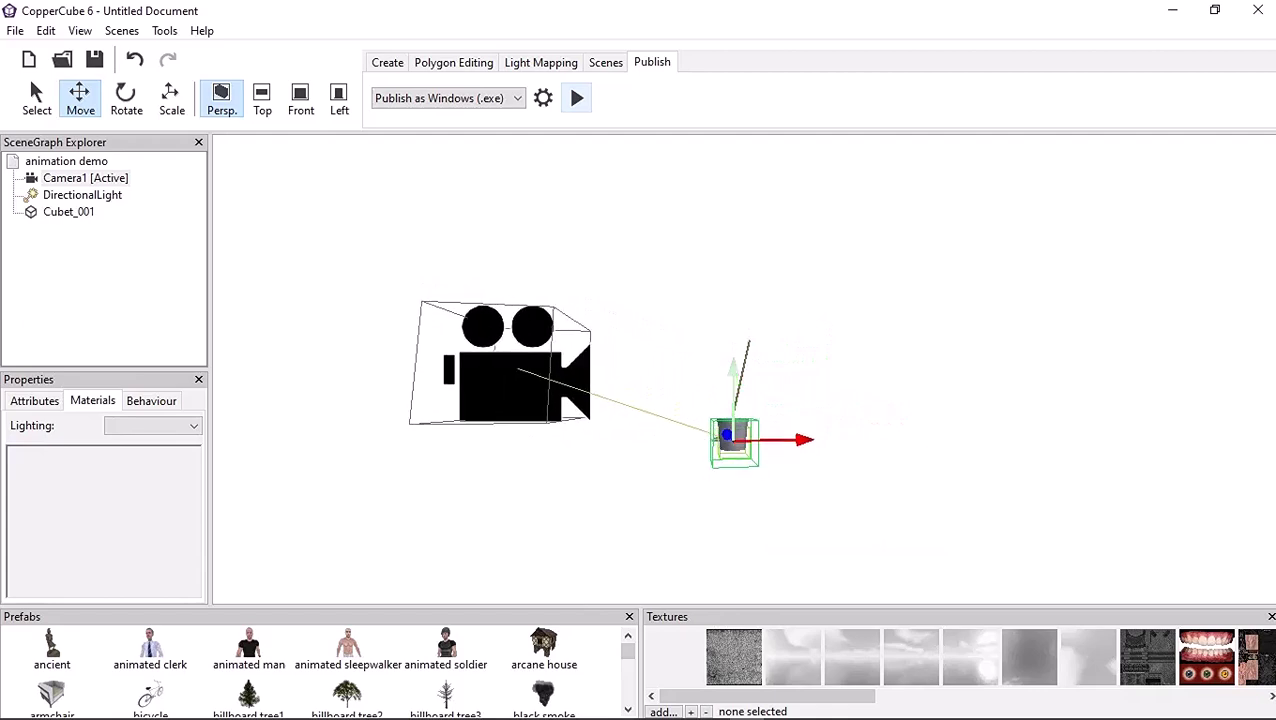
click(577, 97)
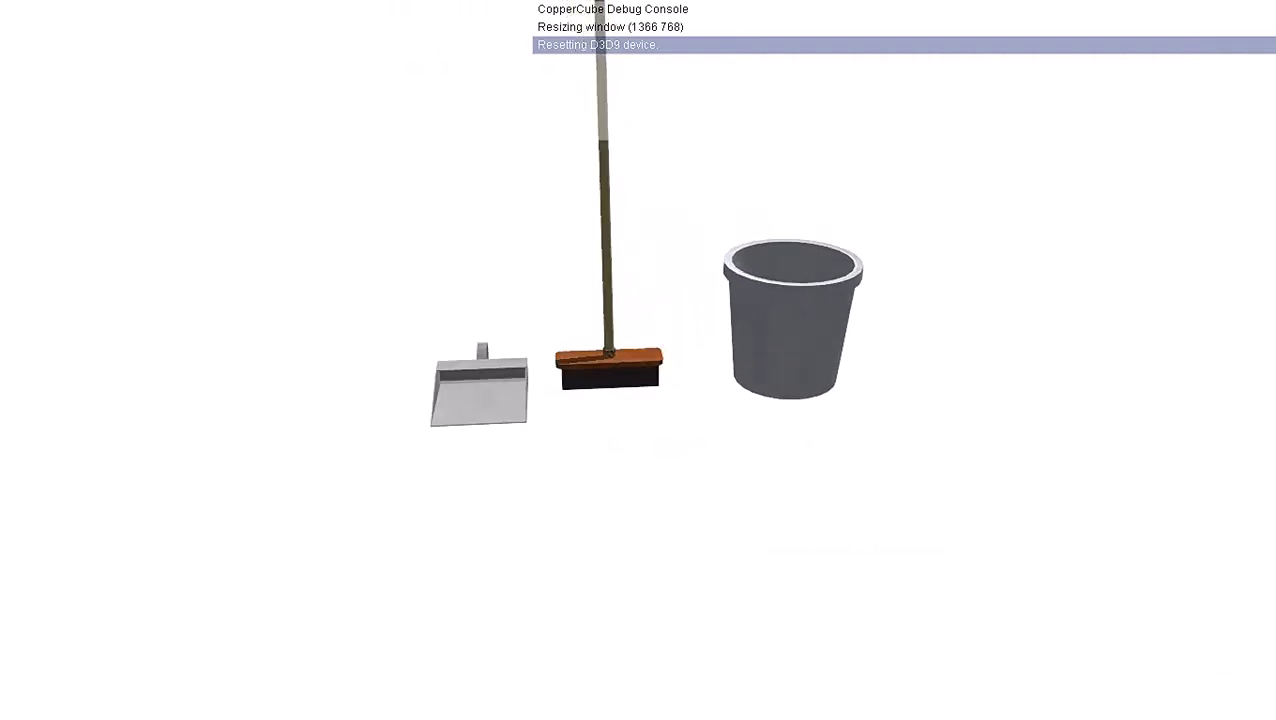
key(Escape)
middle_drag(596, 370, 622, 436)
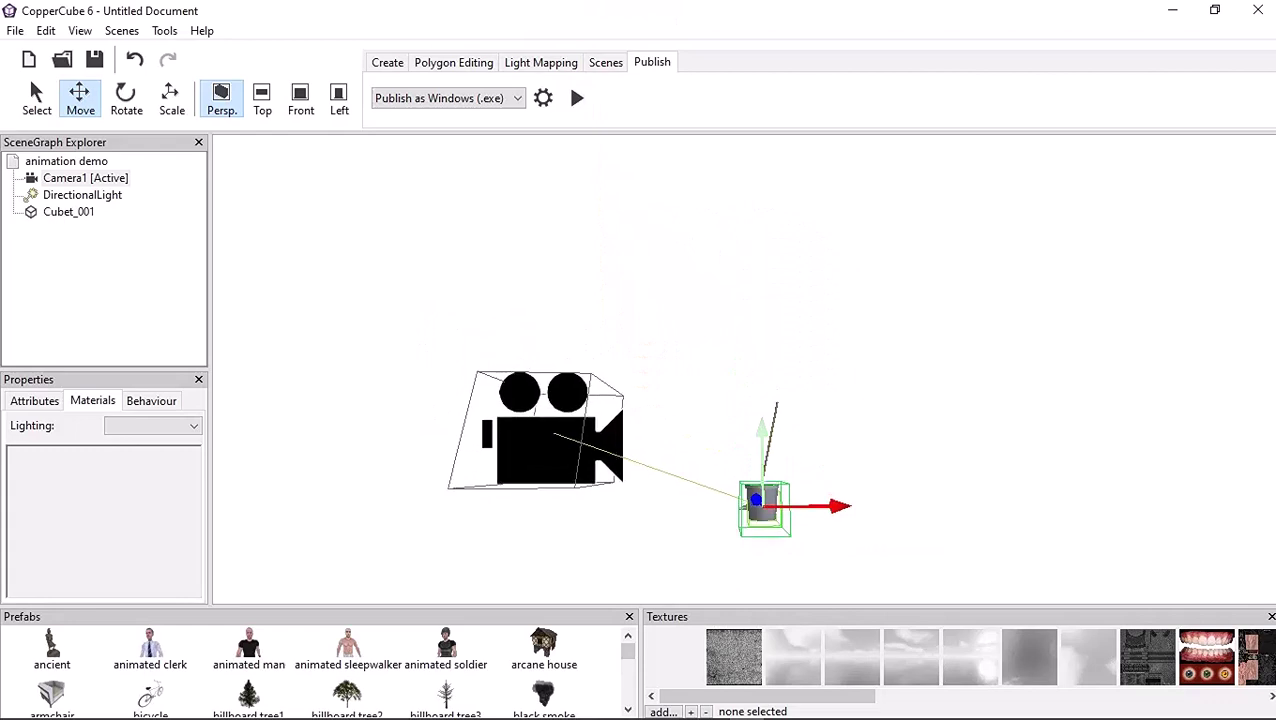
click(576, 97)
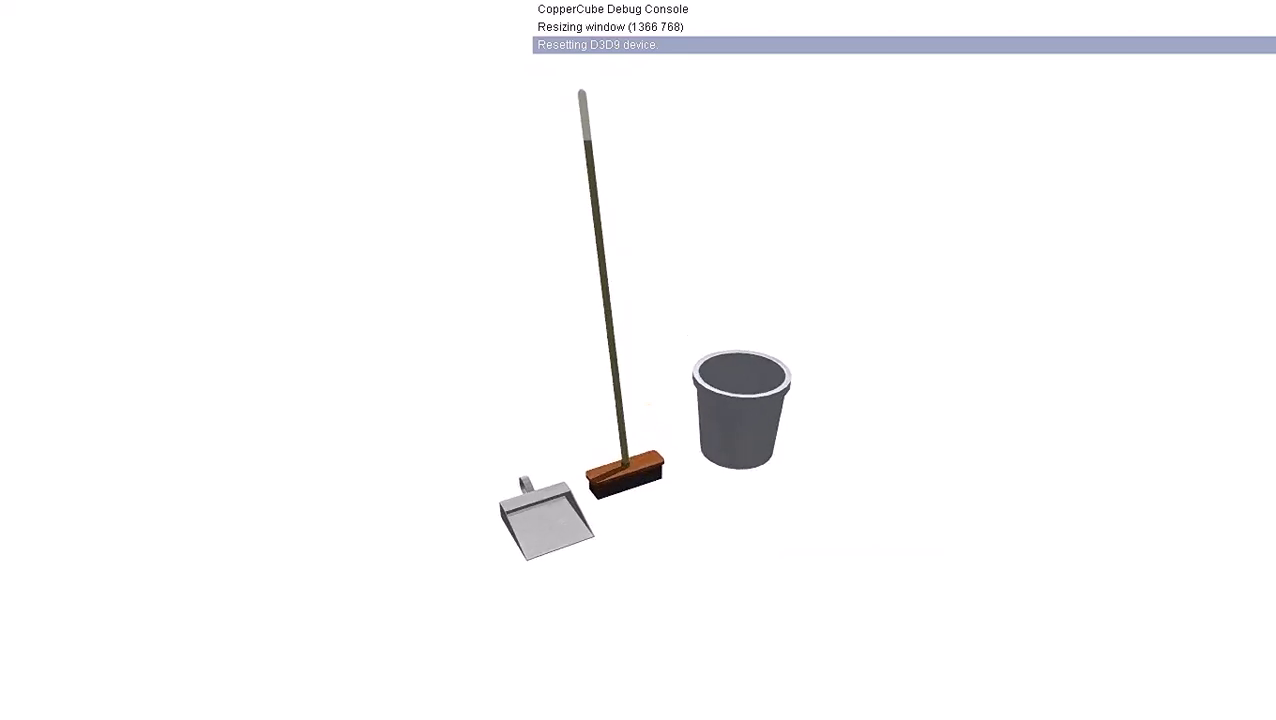
- Close the player, select Cubet_001, and zoom and orbit toward the camera and bucket
key(Escape)
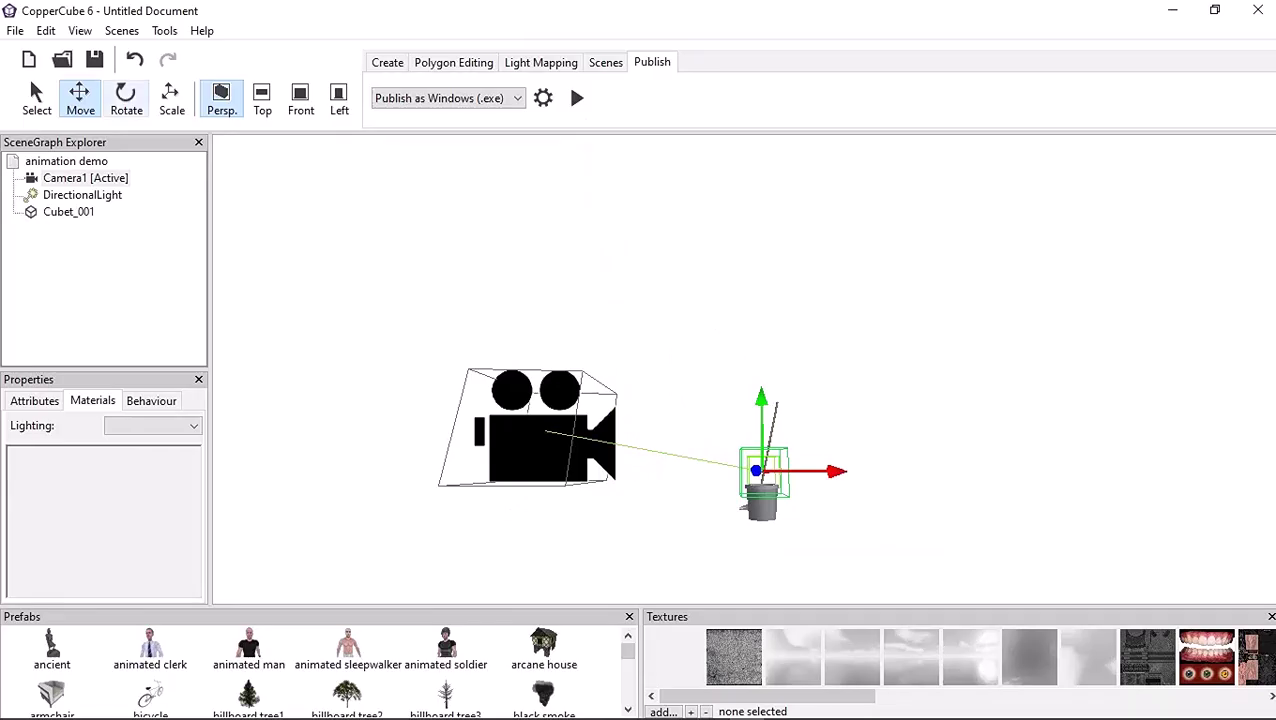
click(68, 211)
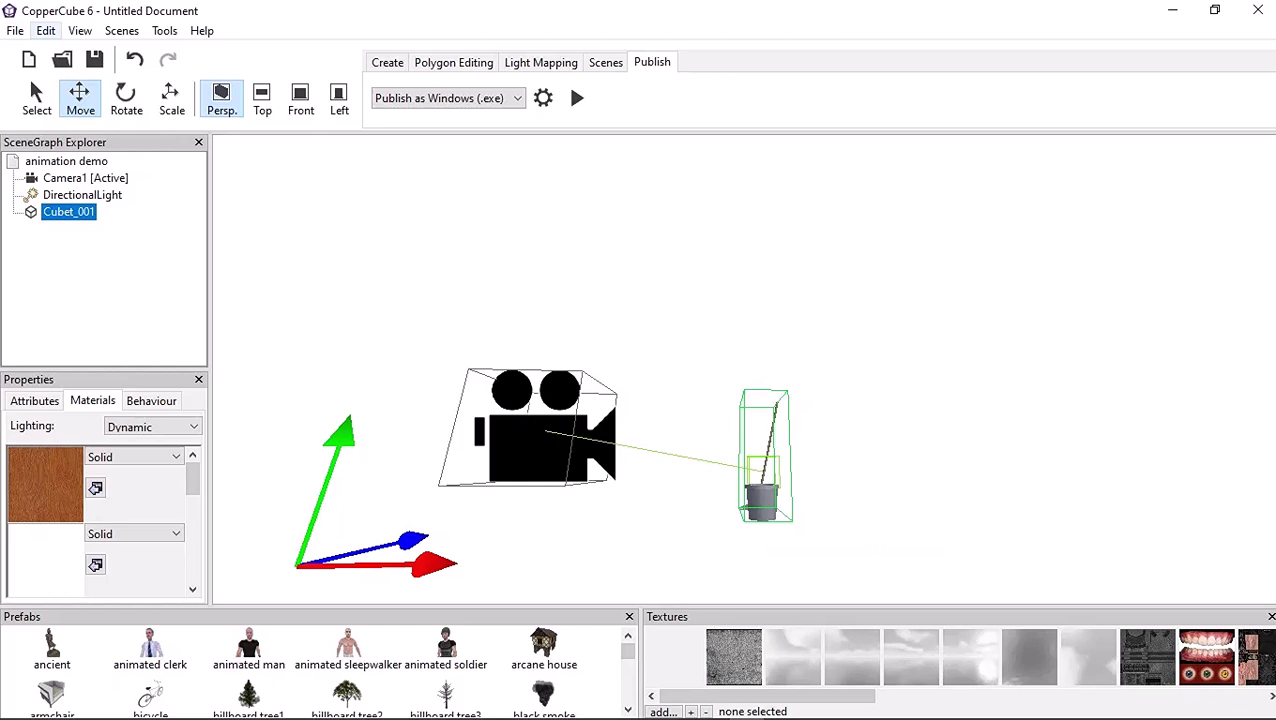
click(46, 30)
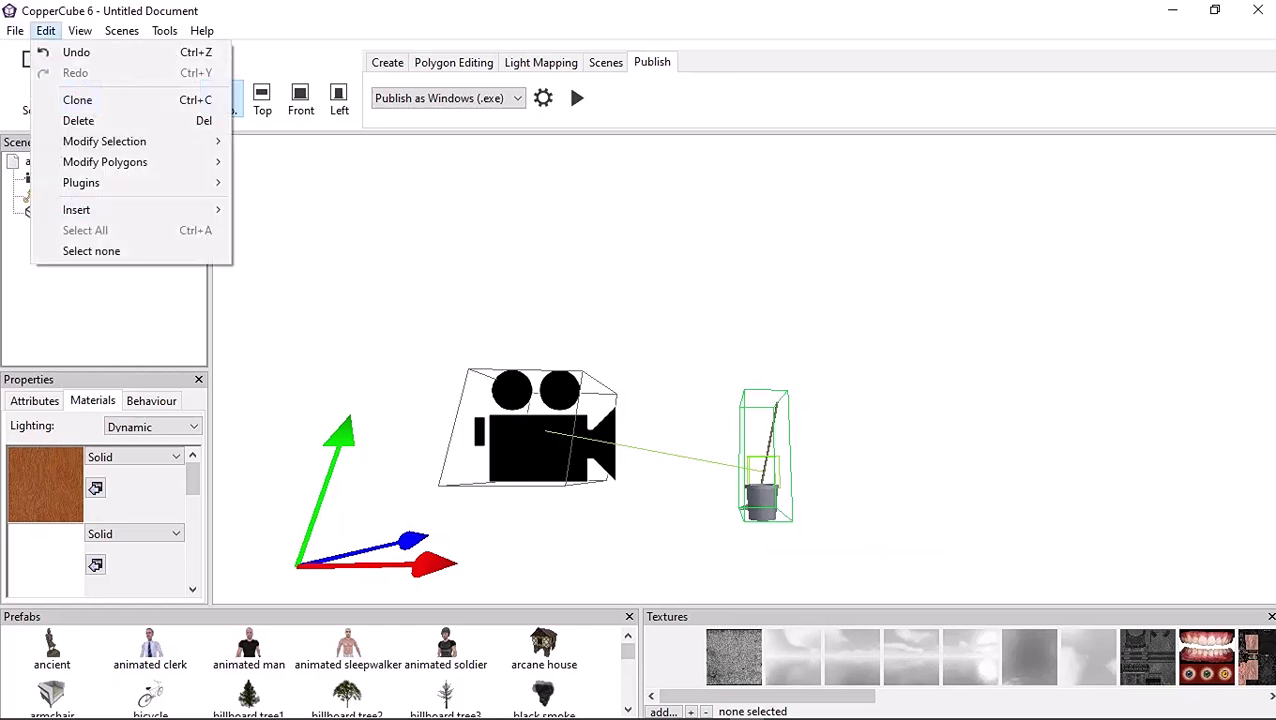
key(Escape)
scroll(740, 370, down, 2)
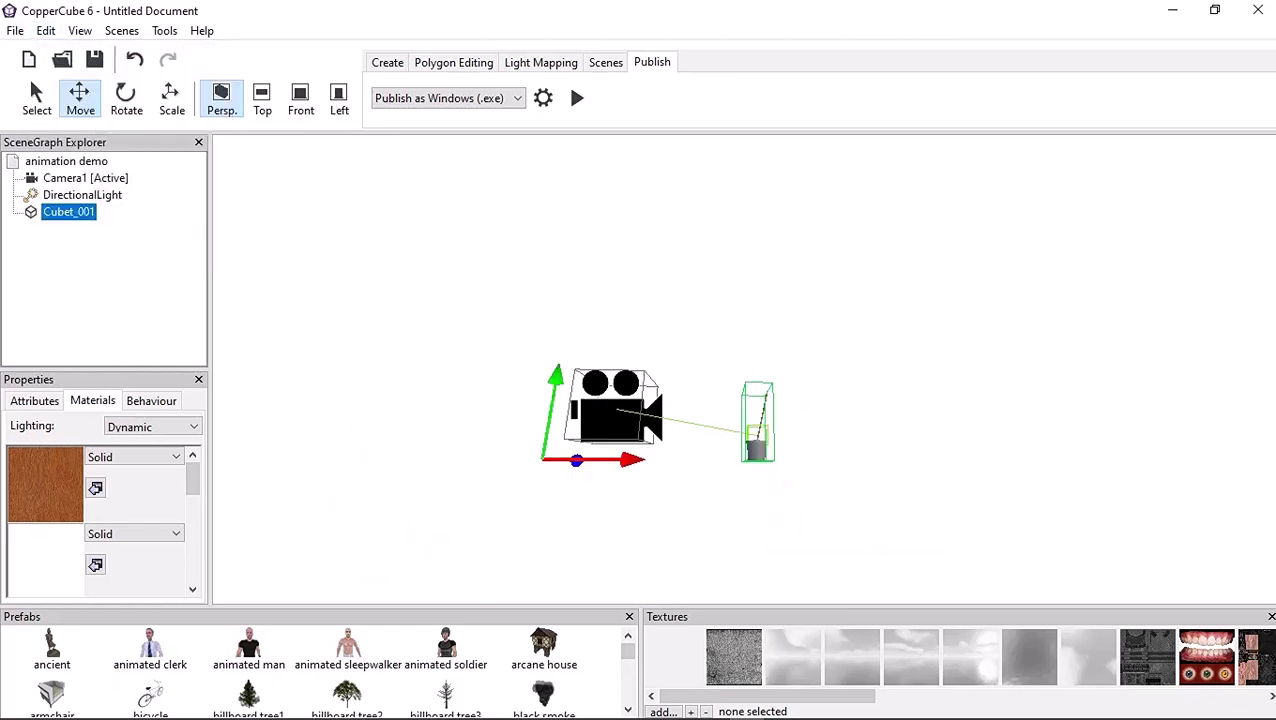
scroll(740, 370, up, 2)
scroll(740, 370, up, 2)
drag(640, 400, 700, 450)
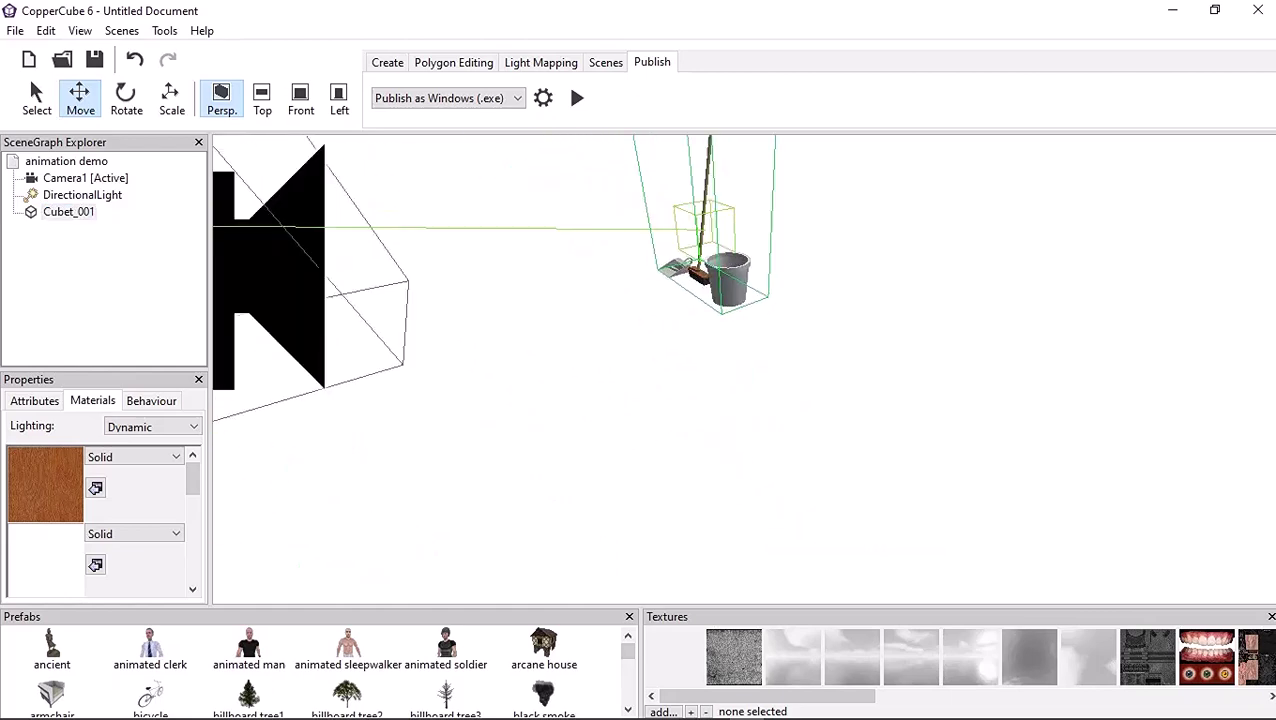